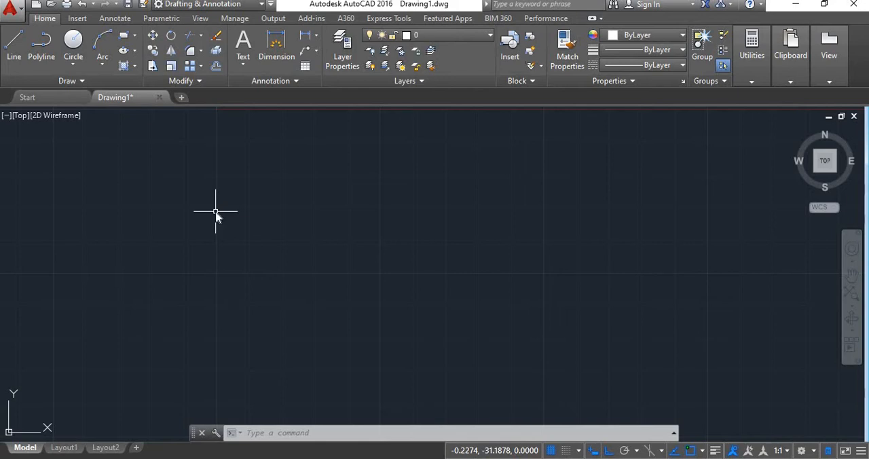
Step: Draw a small freehand rectangle in the empty area below the X axis
type("REC")
key("Return")
left_click(192, 288)
left_click(225, 315)
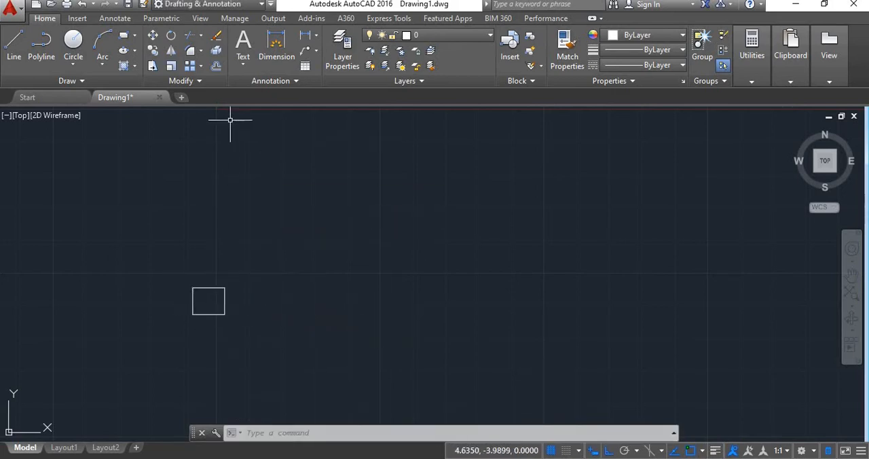
left_click(201, 66)
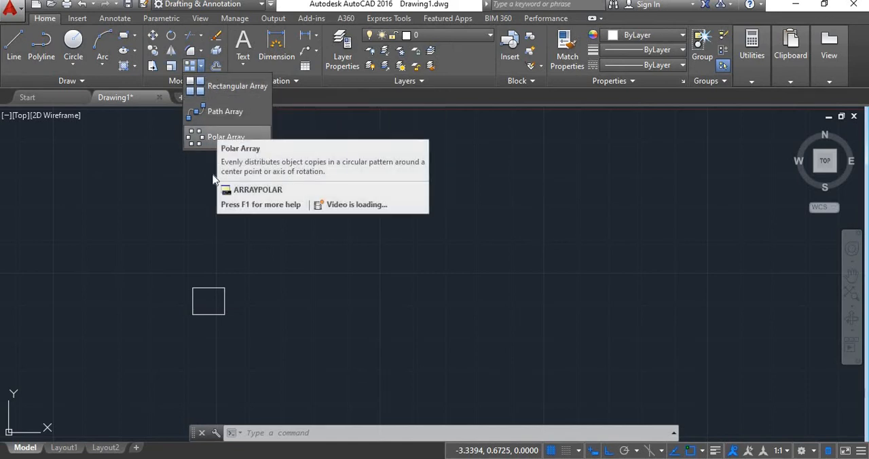
right_click(209, 194)
left_click(349, 170)
left_click(348, 171)
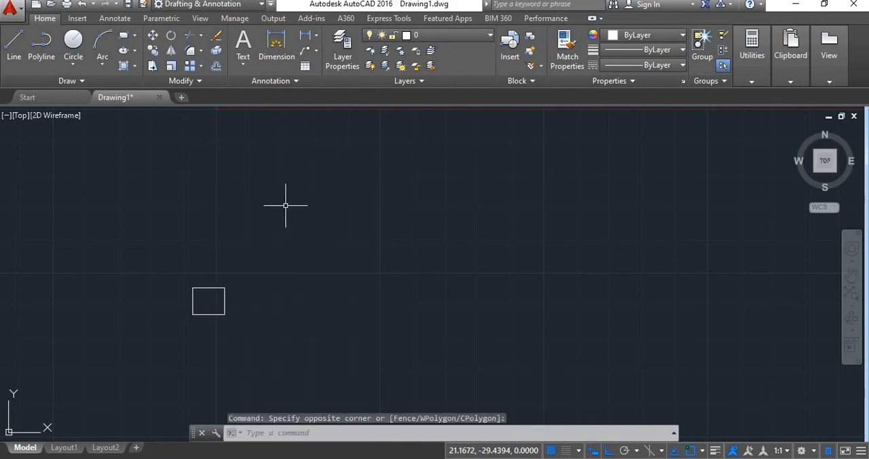
Step: Start an Array of the small rectangle using the Rectangular array type
type("A")
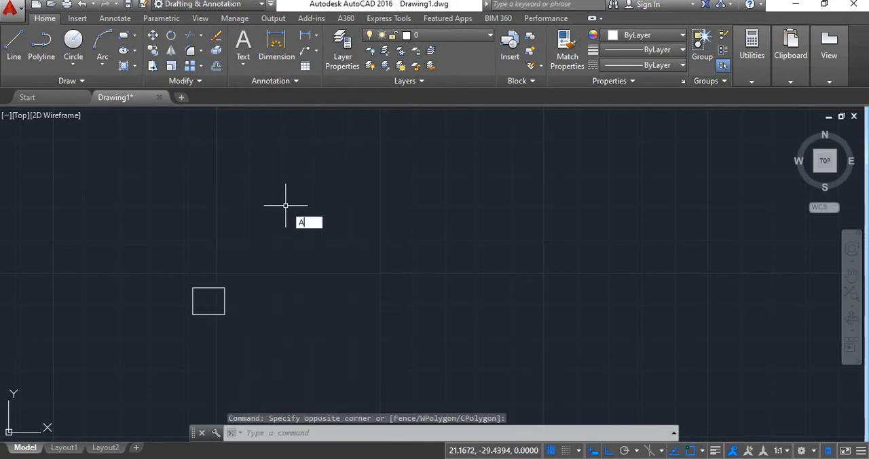
type("R")
key("Return")
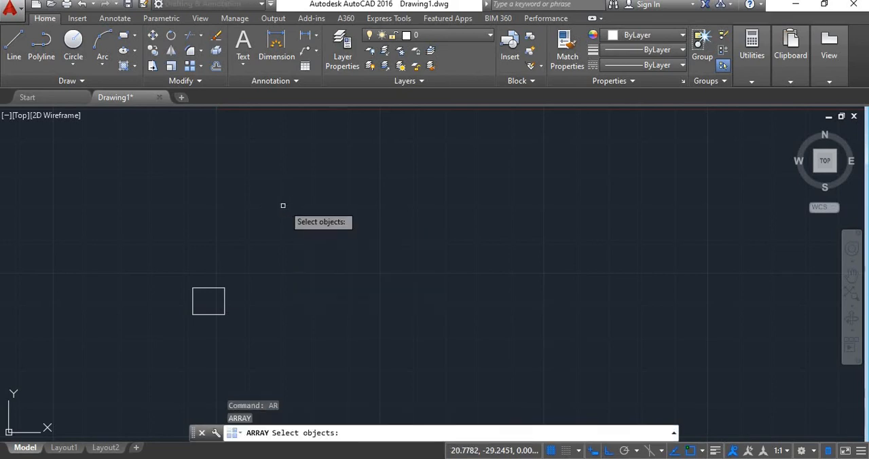
left_click_drag(235, 300, 217, 295)
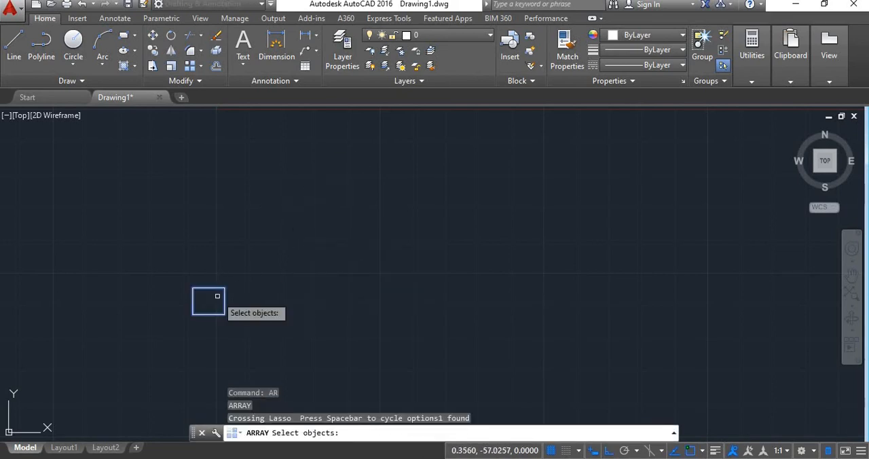
key("Return")
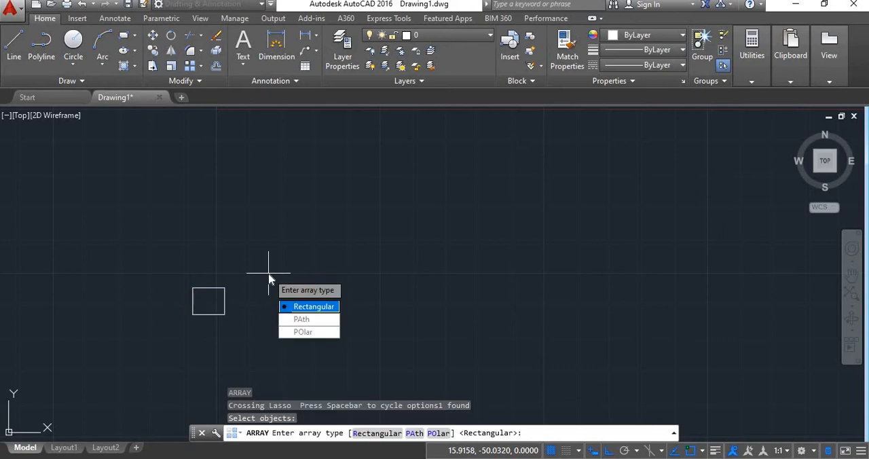
left_click(313, 307)
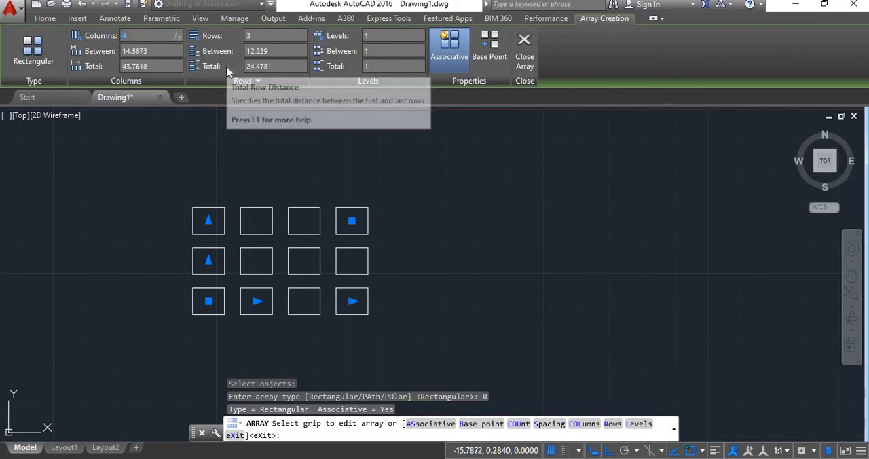
Step: Set the rectangular array to 6 columns and 5 rows
type("6")
key("Return")
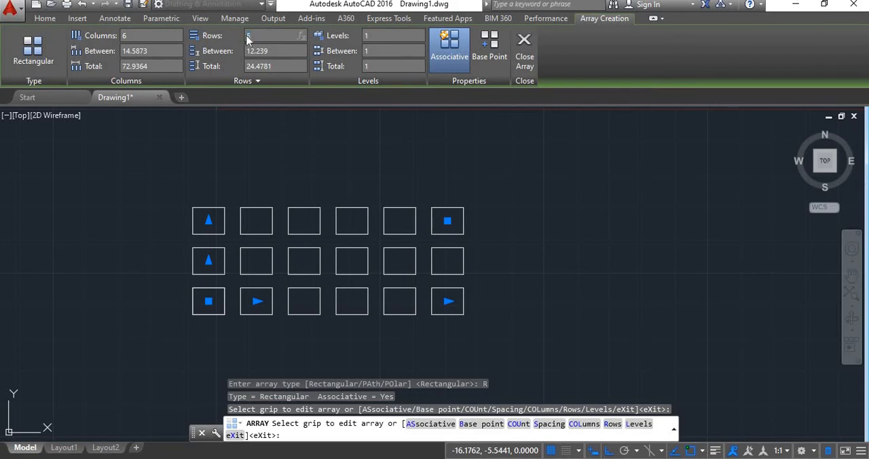
key("Return")
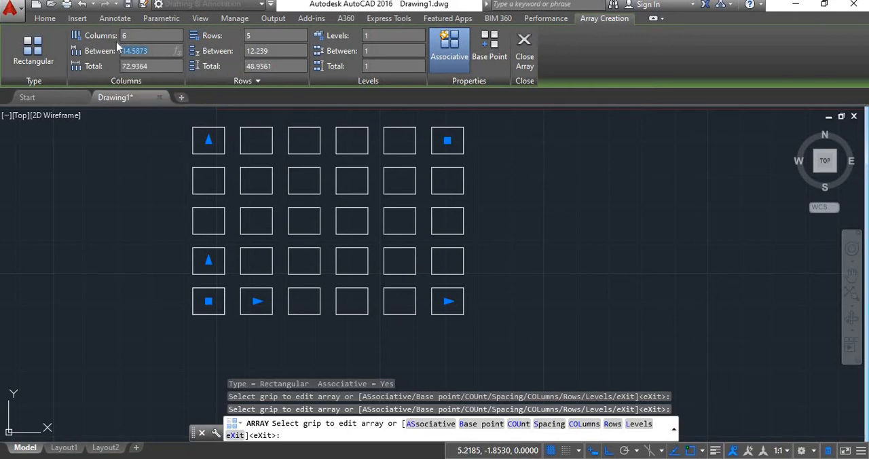
Step: Set the array's column spacing to 10 and its row spacing to 15
type("10")
key("Return")
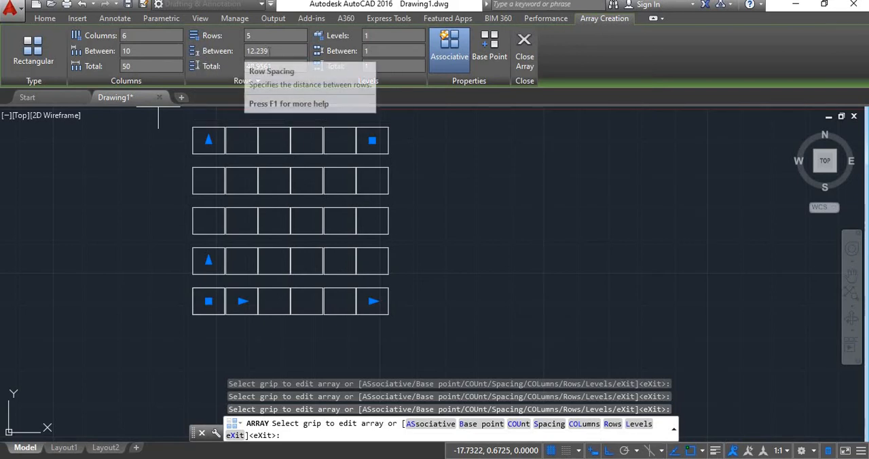
left_click(262, 51)
type("15")
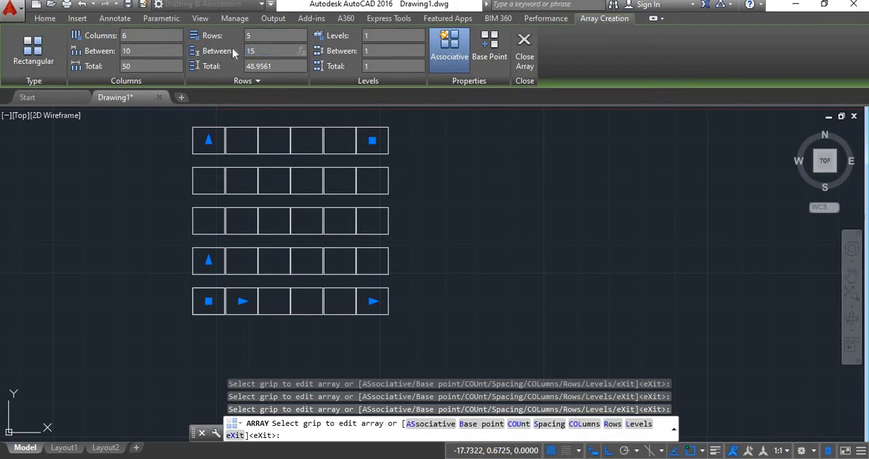
key("Return")
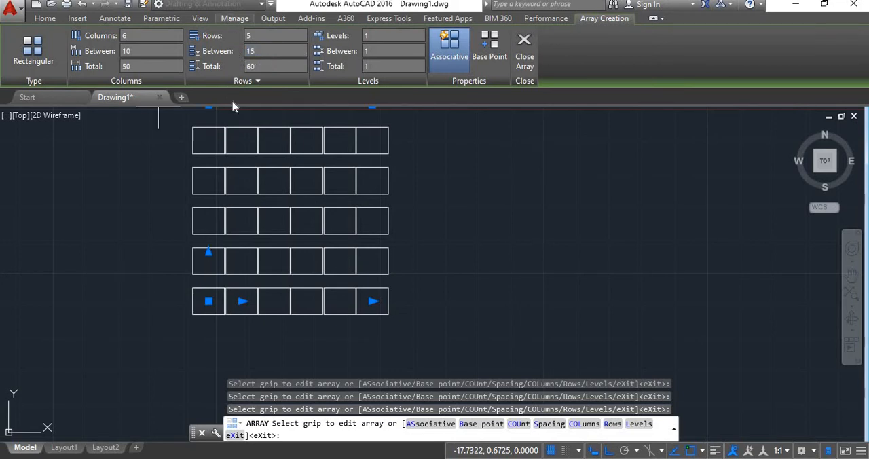
Step: Set the array's total column distance to 60 and its total row distance to 50
middle_click_drag(422, 206, 421, 242)
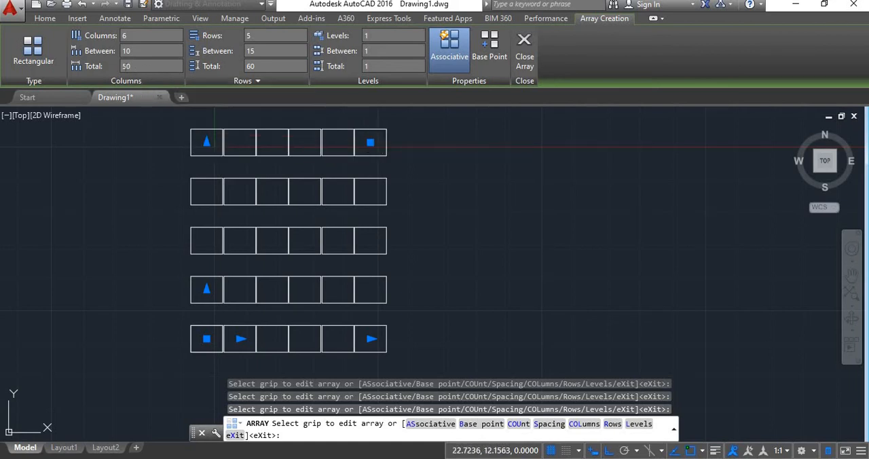
type("60")
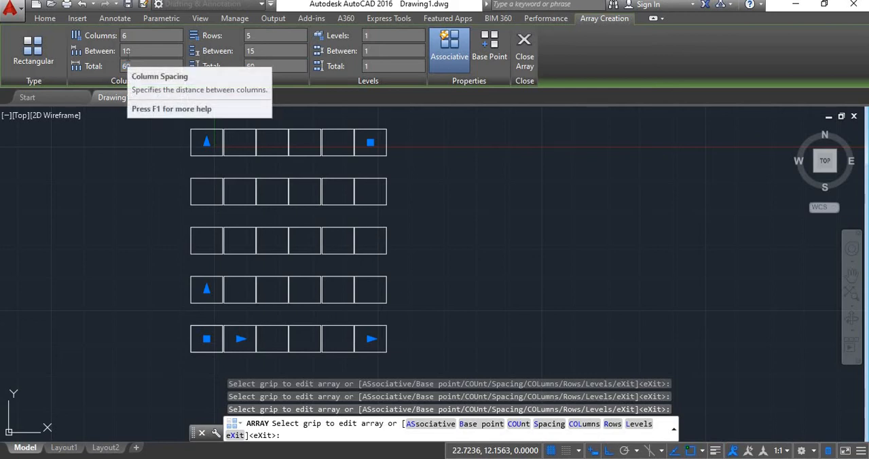
key("Return")
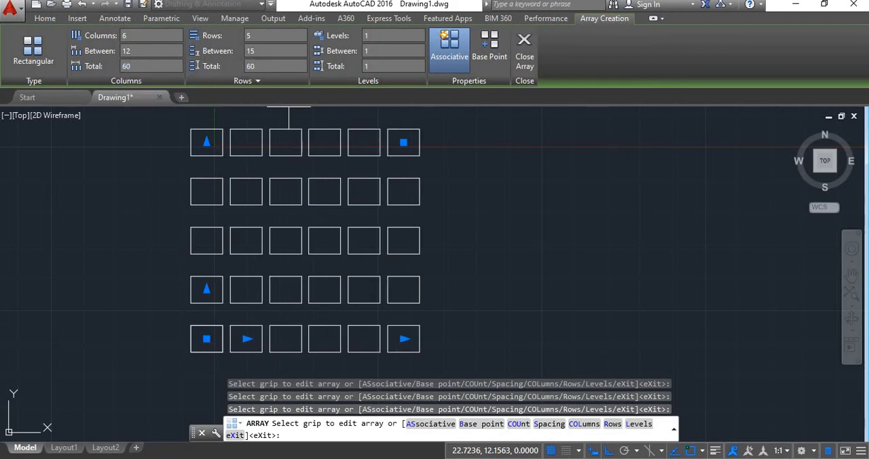
middle_click_drag(288, 129, 290, 158)
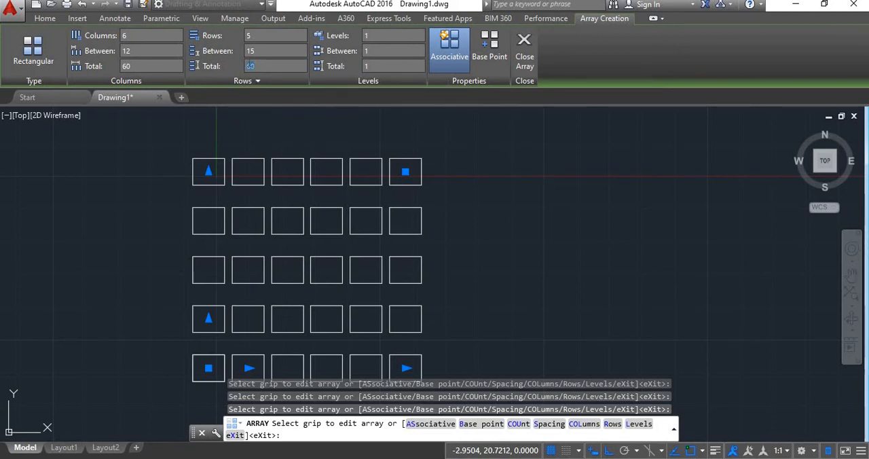
key("Return")
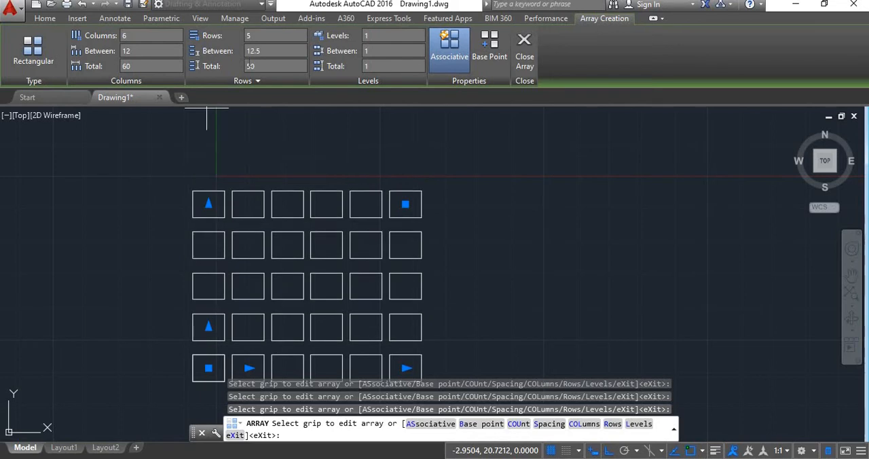
Step: Undo the last grip edit and move the array's Quick Properties palette clear of the rectangles
middle_click_drag(455, 213, 450, 170)
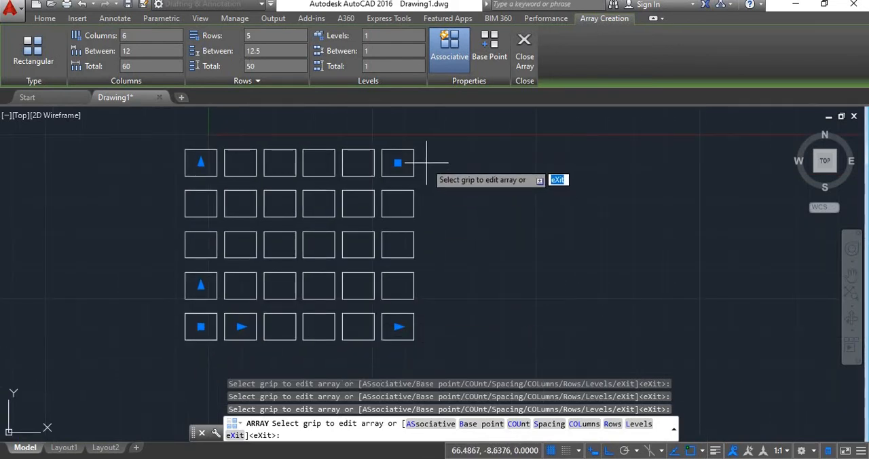
key("ctrl+z")
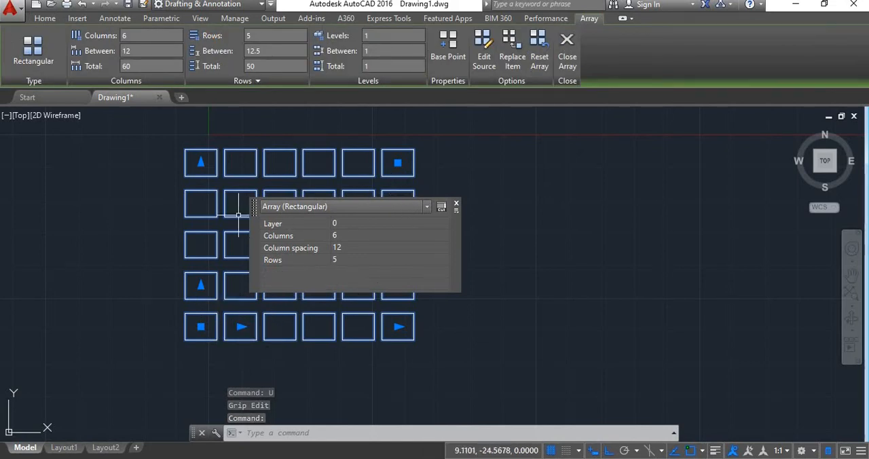
mouse_move(254, 216)
left_mouse_down()
mouse_move(421, 181)
mouse_move(582, 171)
left_mouse_up()
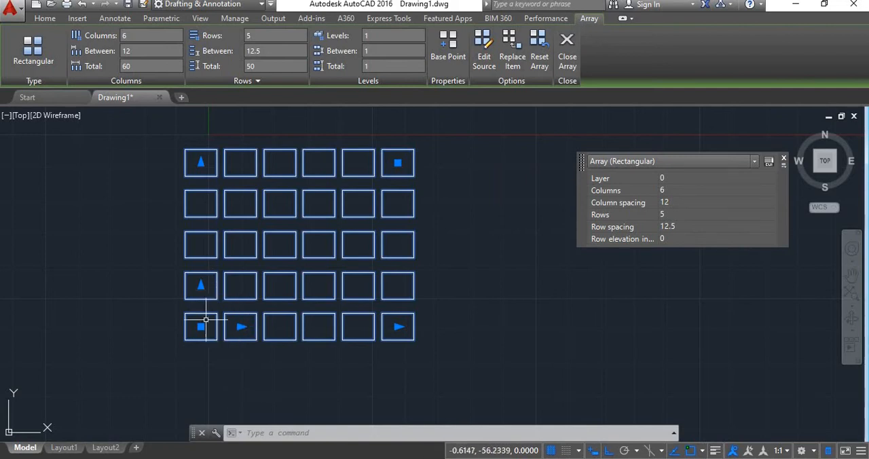
Step: Use the finished array's spacing grips to set the column spacing to 15 and the row spacing to 10
left_click(241, 326)
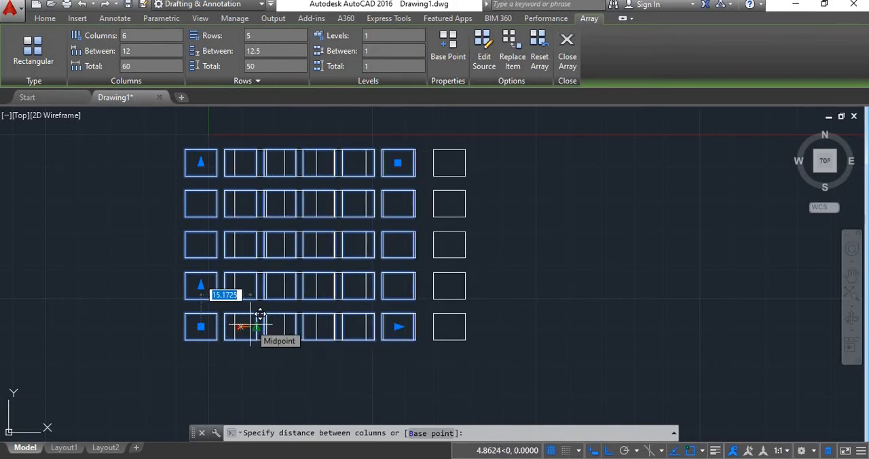
type("15")
key("Return")
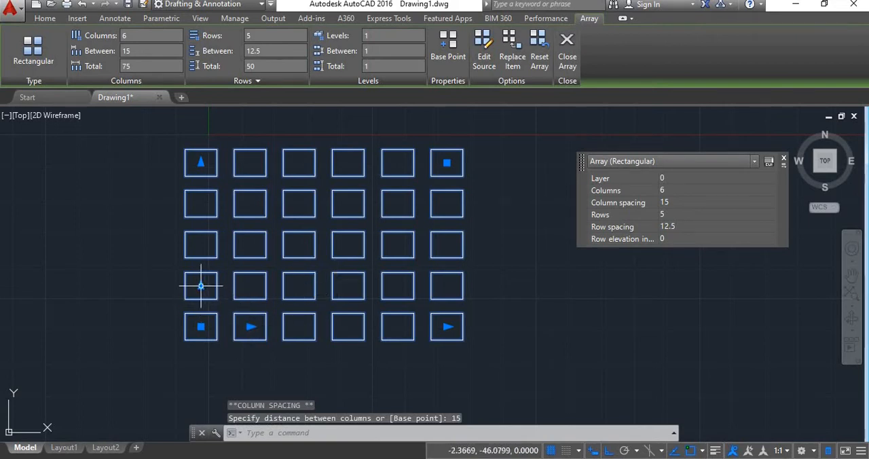
middle_click_drag(200, 286, 201, 310)
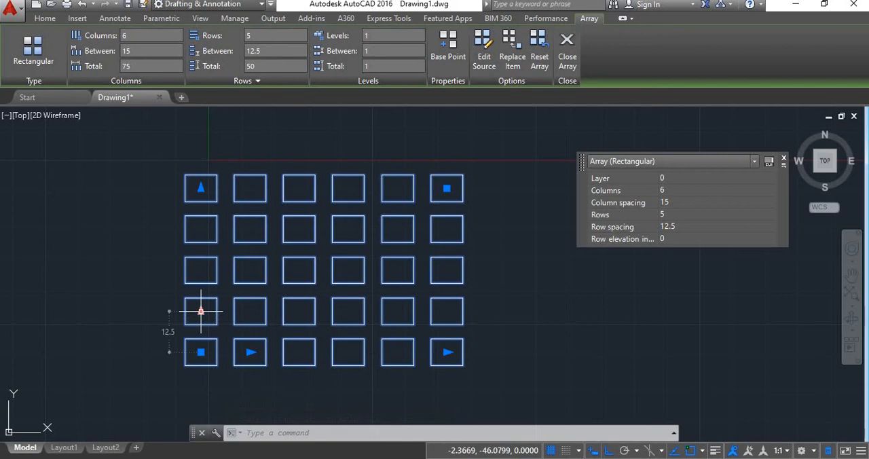
left_click(201, 311)
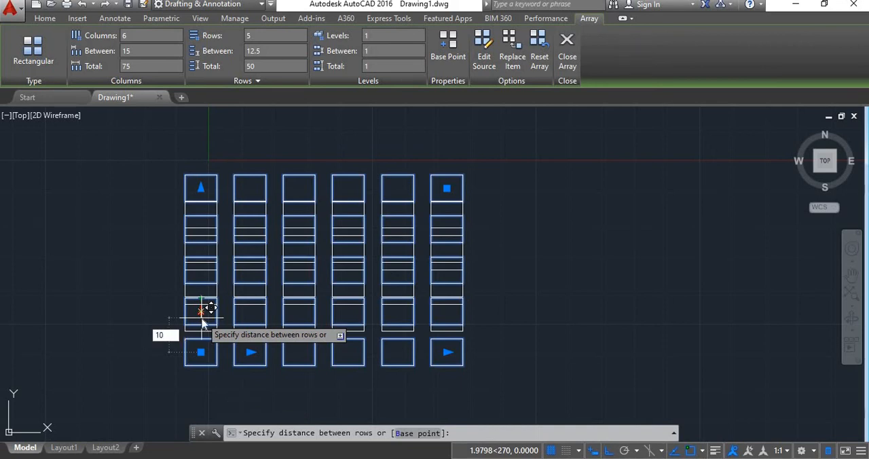
key("Return")
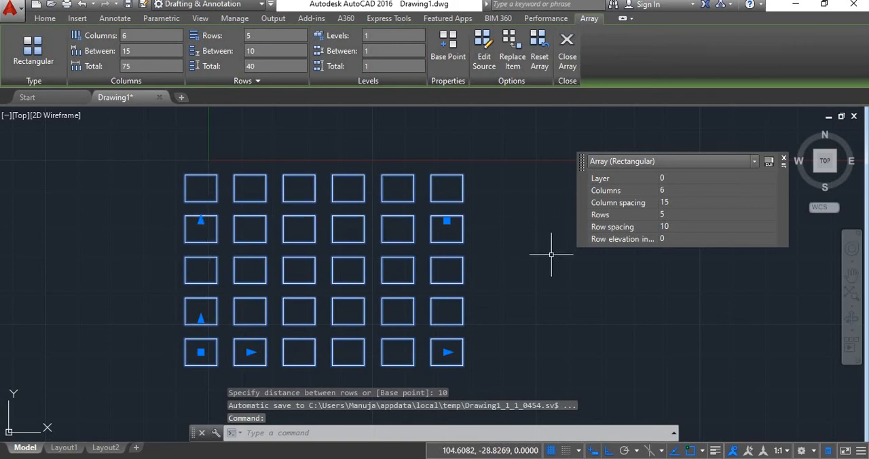
Step: Use the array's count grips to extend it to 7 columns and cut it back to 5 columns and 3 rows
left_click(345, 351)
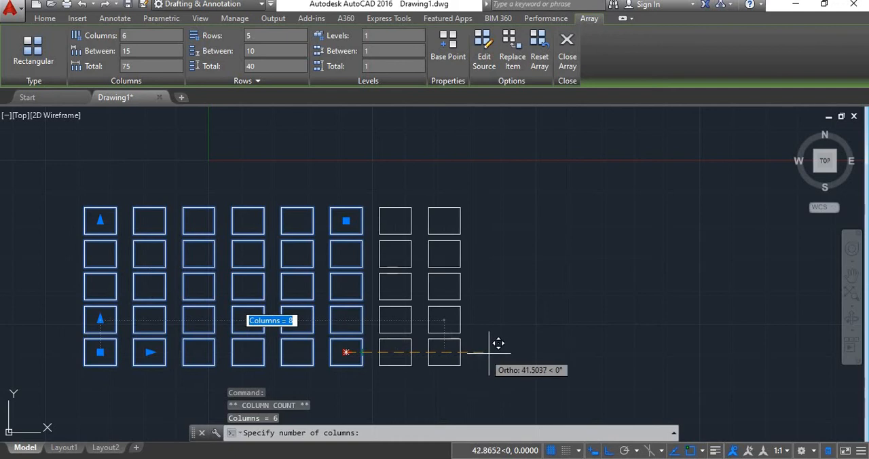
left_click(439, 337)
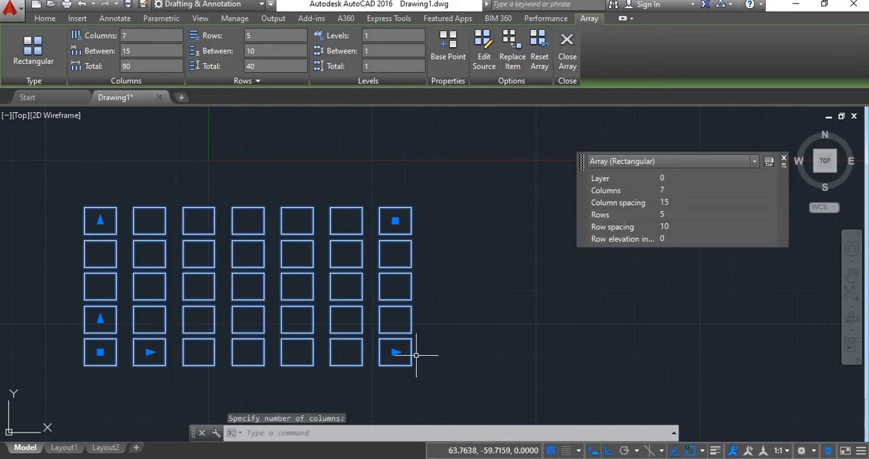
left_click(395, 351)
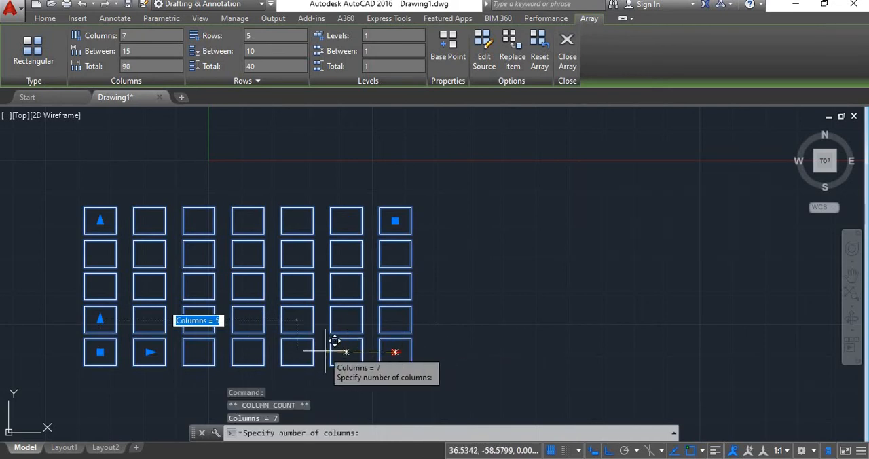
left_click(296, 351)
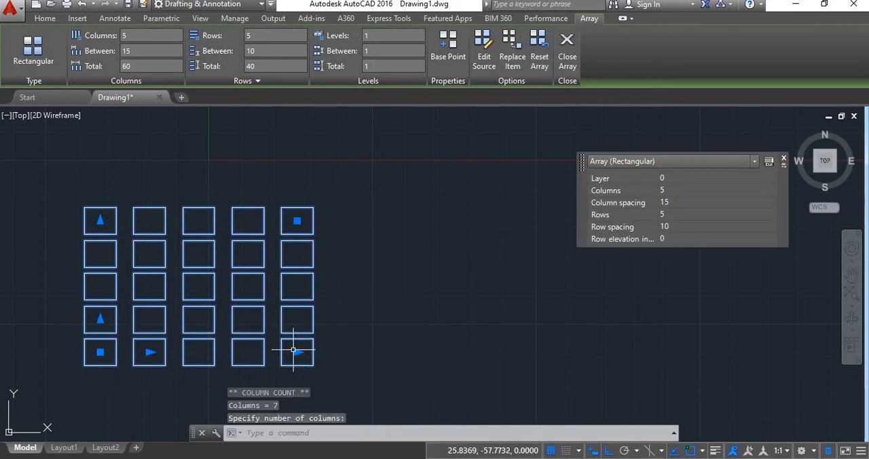
left_click(100, 222)
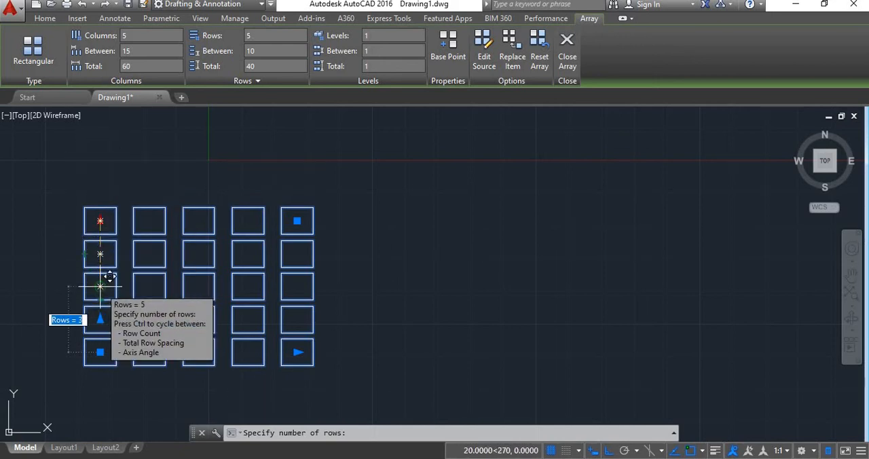
left_click(109, 278)
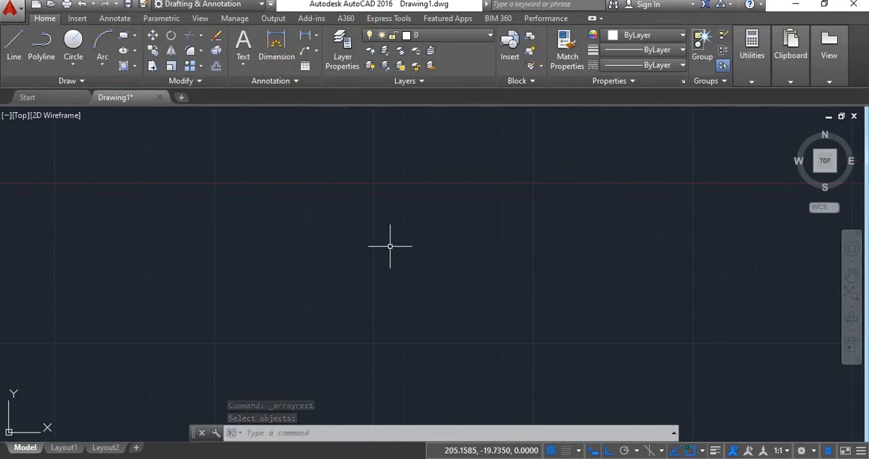
Step: Draw a large circle with a radius of about 32.3 in the empty area of the drawing
type("c")
key("Return")
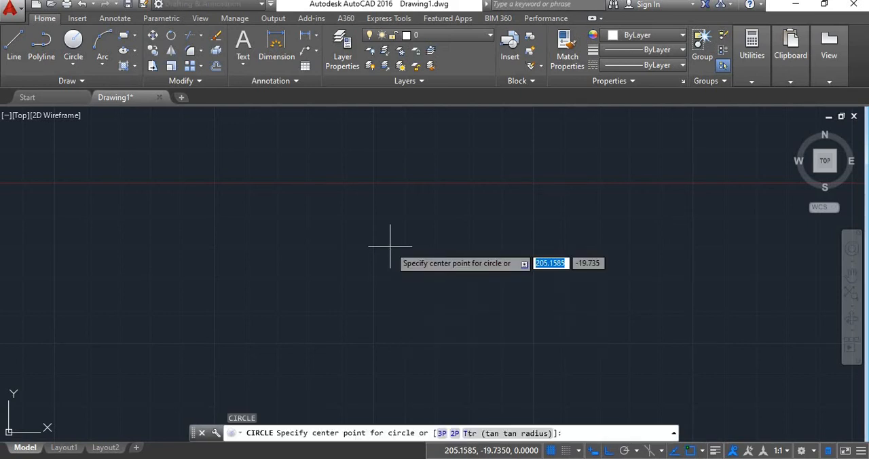
left_click(358, 272)
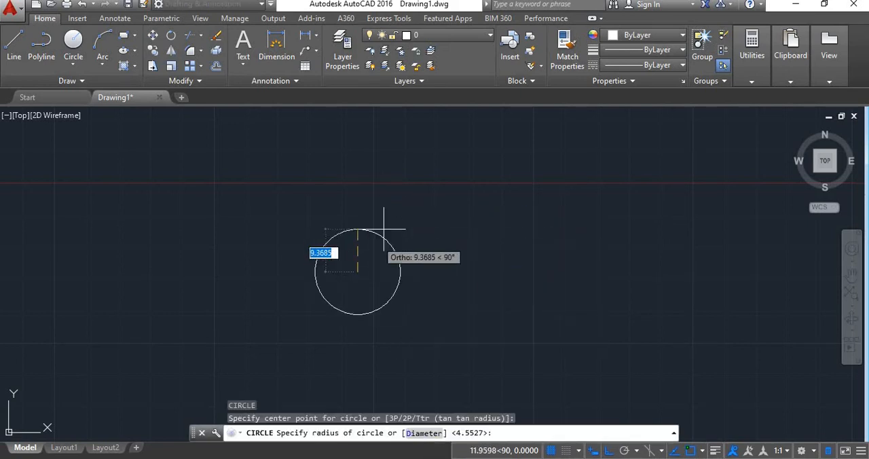
left_click(445, 168)
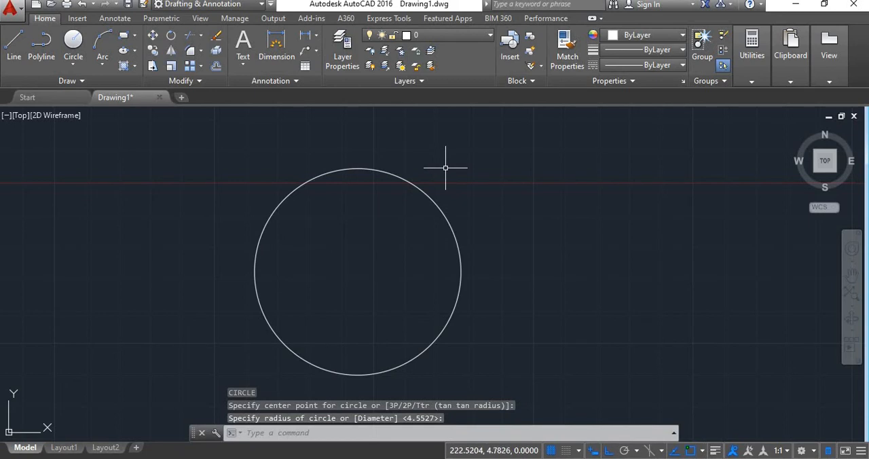
Step: Draw a small circle with a radius of about 5 centred on the large circle's upper quadrant point
right_click(445, 169)
left_click(468, 178)
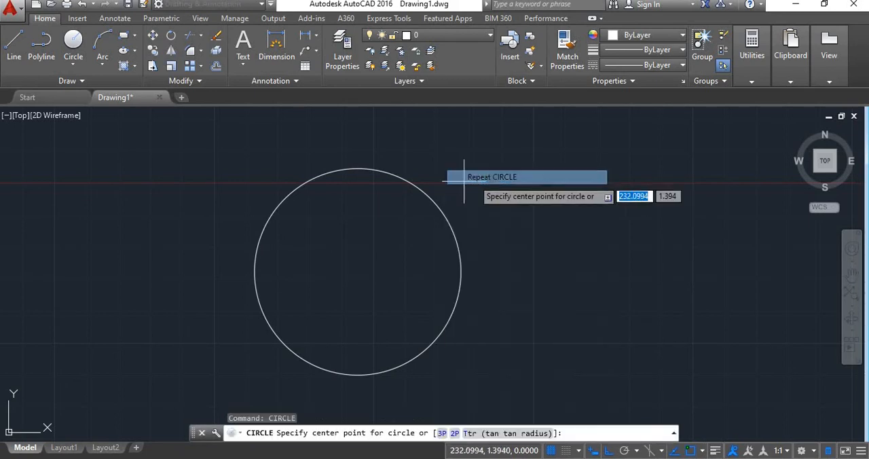
left_click(358, 168)
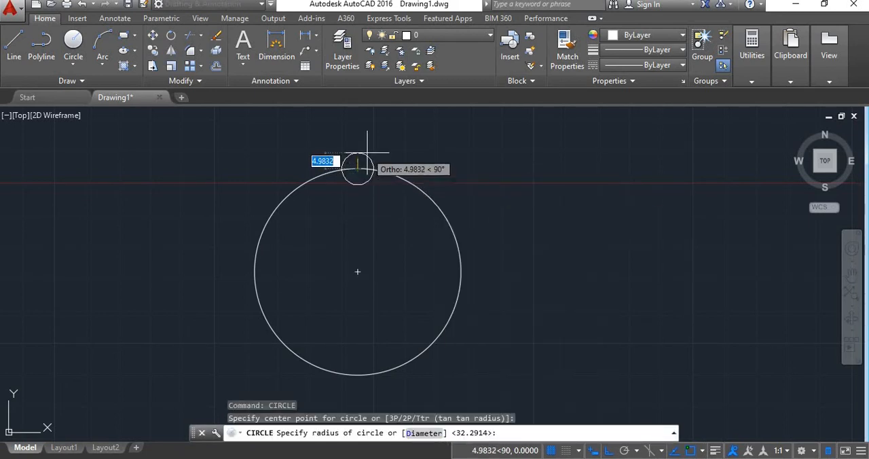
left_click(368, 153)
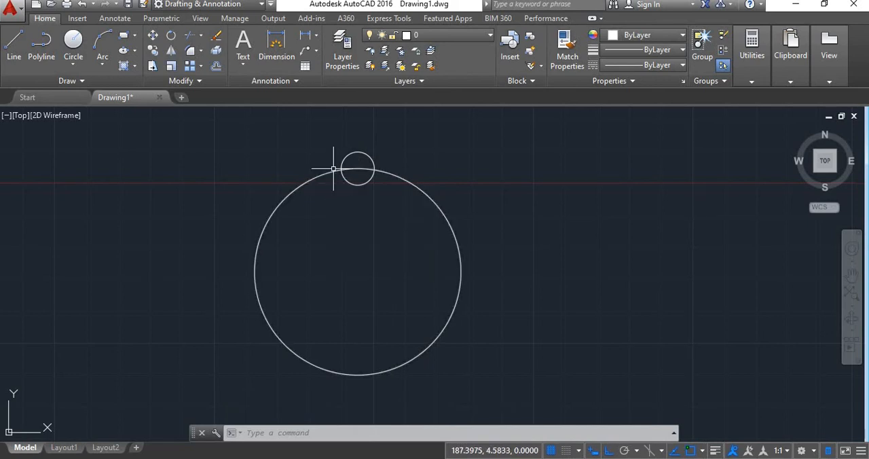
Step: Create a polar array of the small circle around the large circle's centre with 10 items
left_click(202, 70)
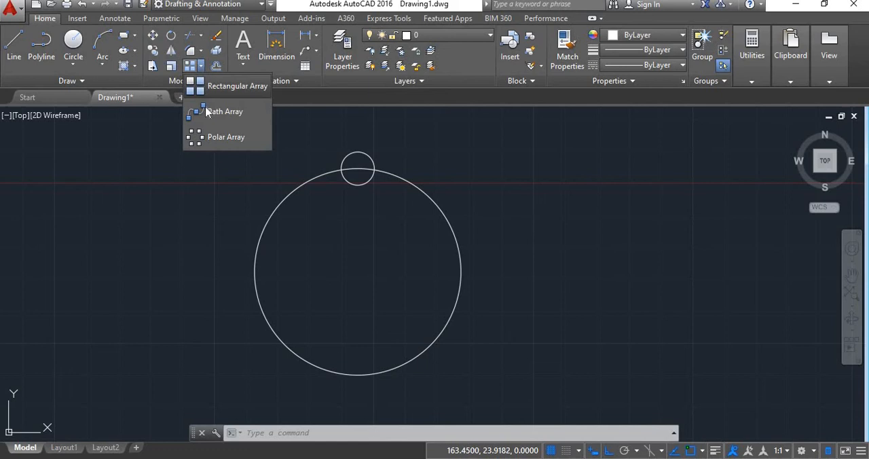
left_click(226, 137)
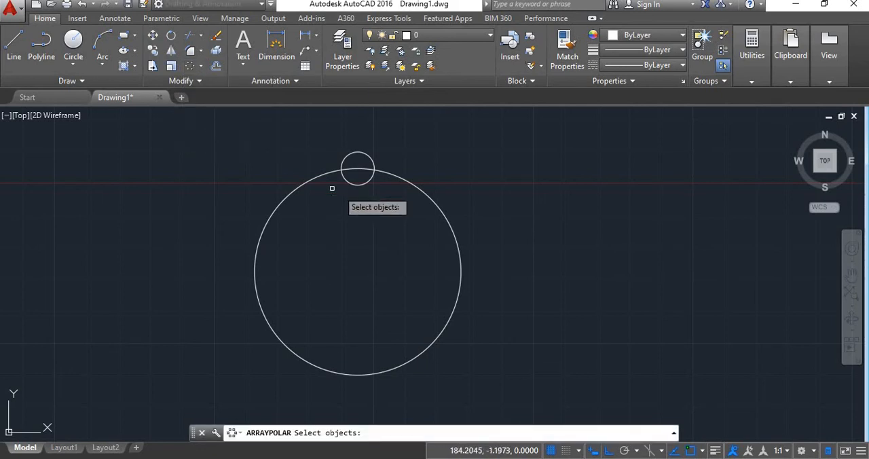
left_click(370, 178)
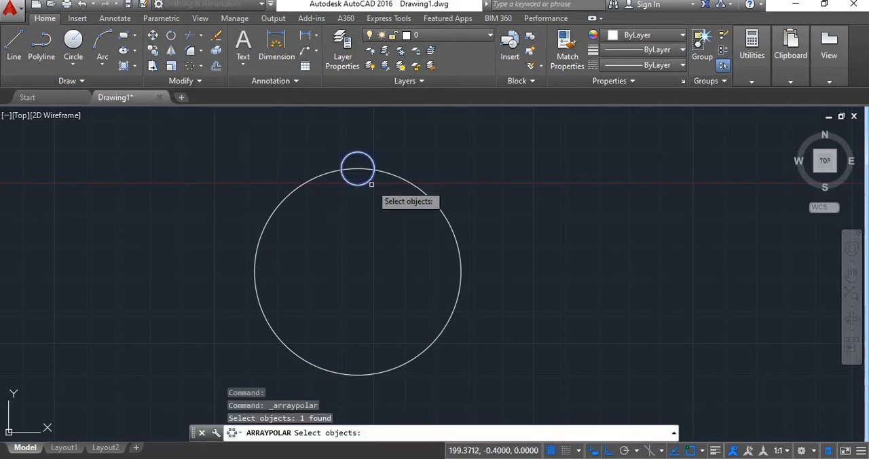
key("Return")
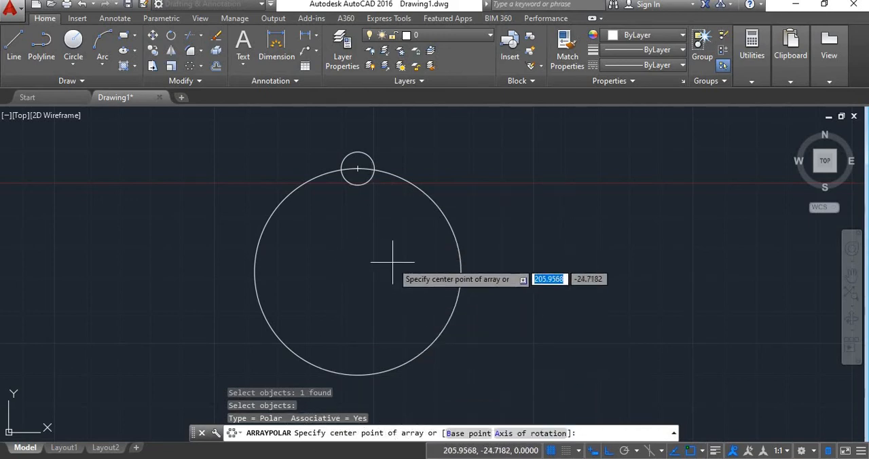
left_click(358, 272)
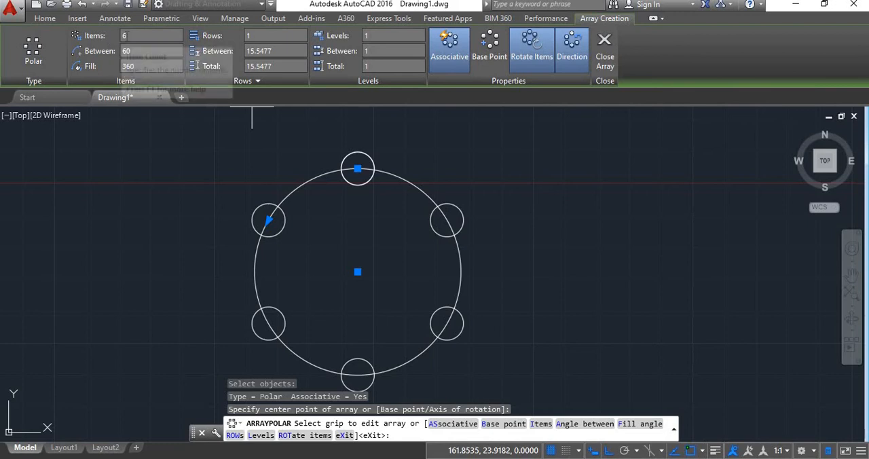
left_click_drag(127, 36, 123, 36)
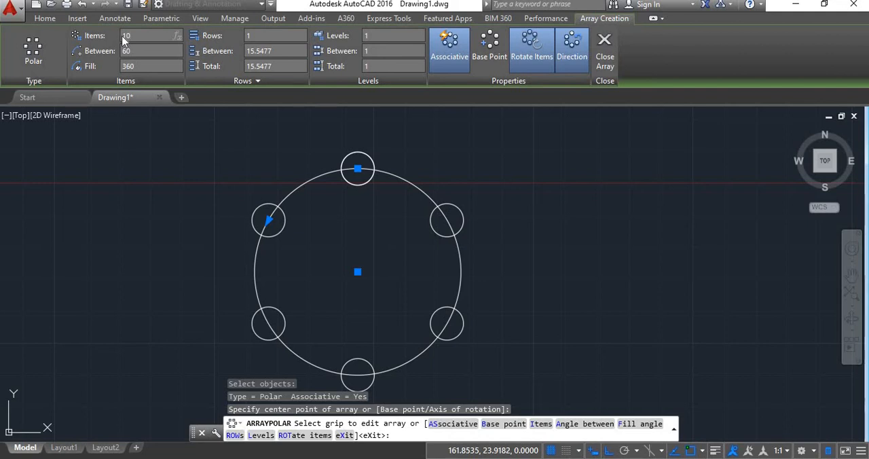
key("Return")
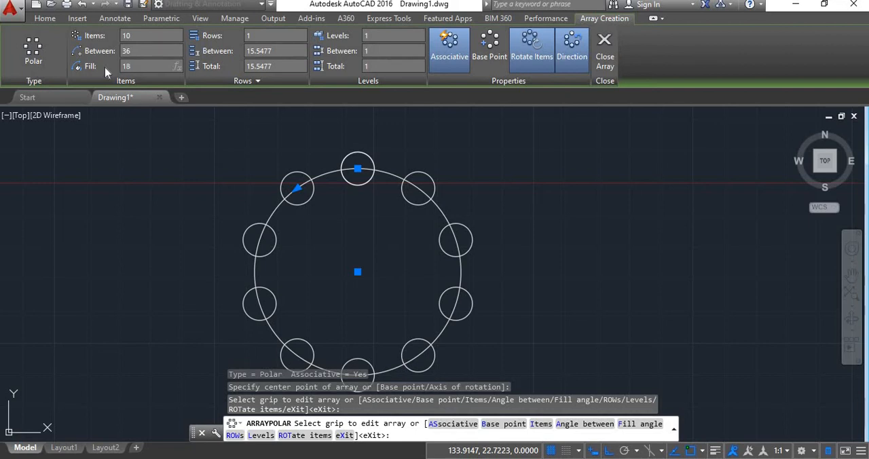
Step: Try a 180-degree fill angle for the polar array and return it to 360 degrees
key("Return")
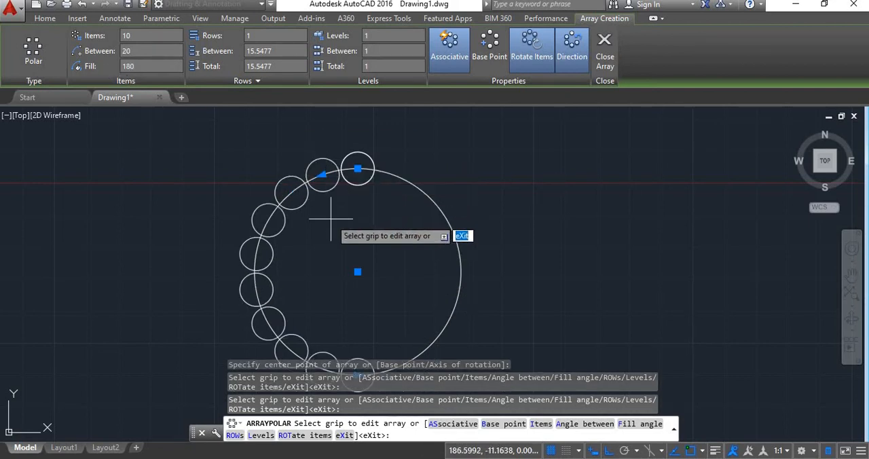
middle_click_drag(330, 213, 340, 180)
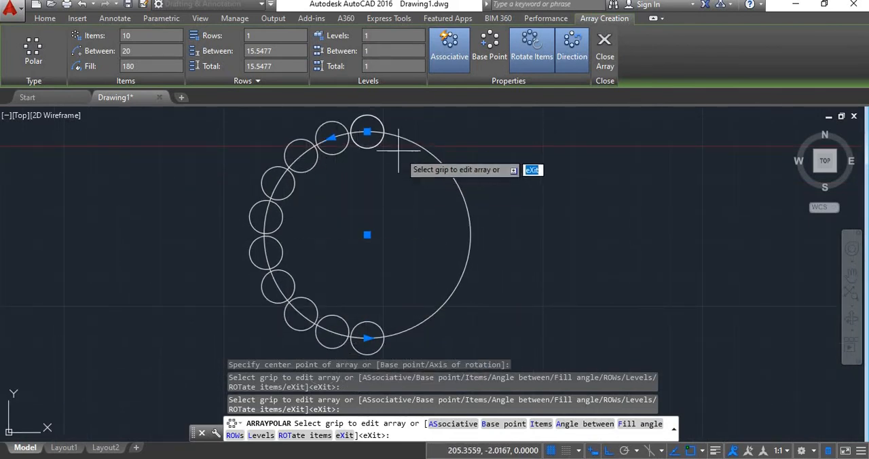
left_click(367, 249)
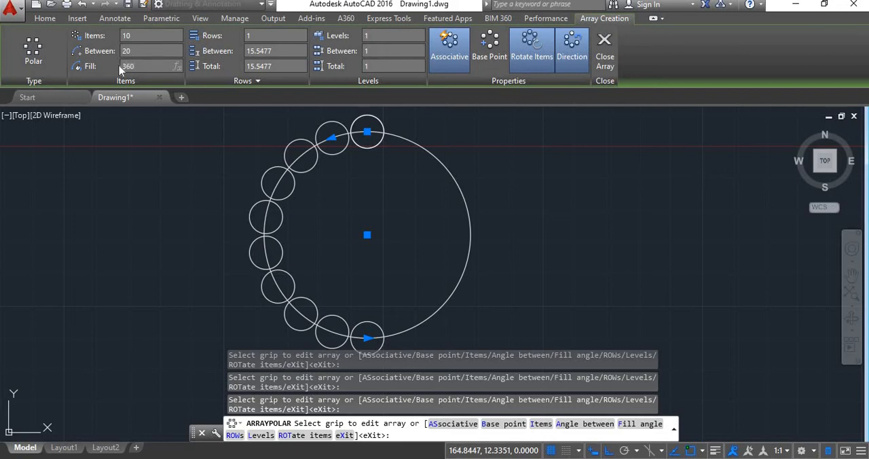
key("Return")
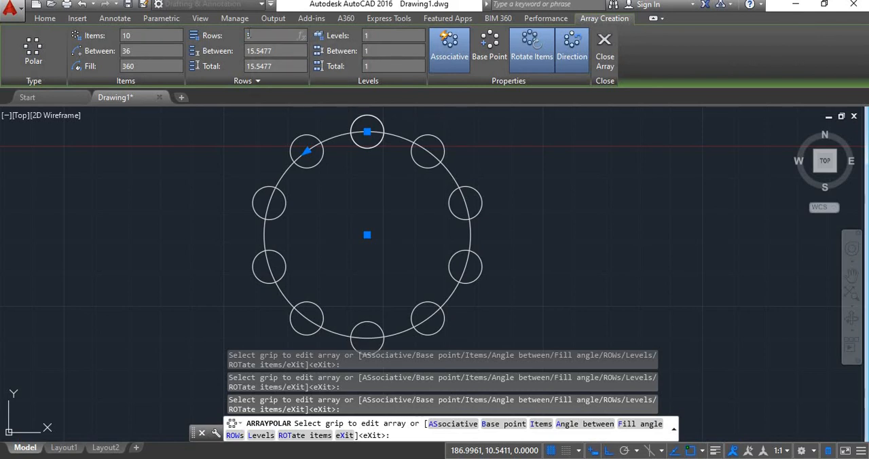
Step: Set the polar array's number of rows to 3
key("Return")
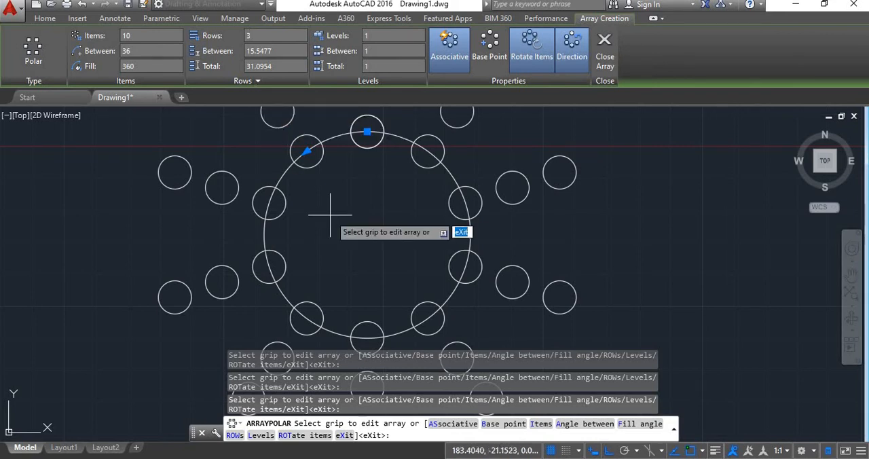
scroll(339, 224, "down", 3)
scroll(338, 217, "up", 2)
mouse_move(364, 221)
middle_mouse_down()
mouse_move(318, 241)
mouse_move(316, 232)
mouse_move(339, 248)
middle_mouse_up()
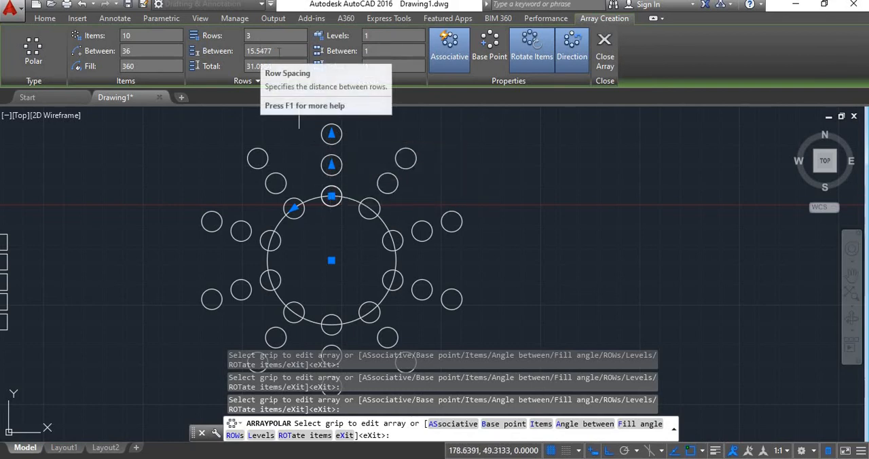
Step: Set the polar array's row spacing to 17.5, for a total row distance of 35, and finish the array
left_click_drag(273, 52, 243, 55)
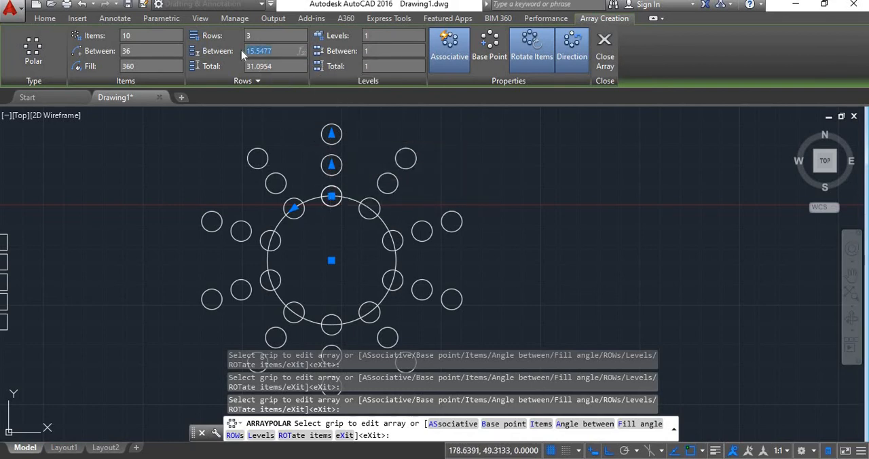
key("Return")
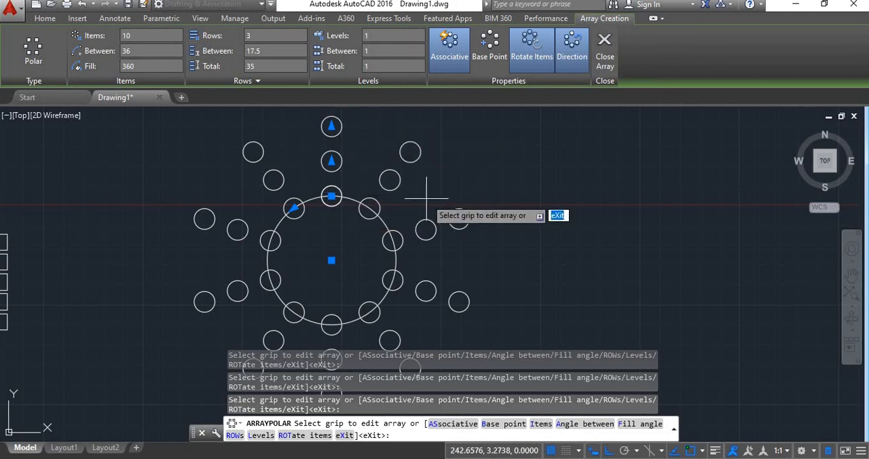
key("Return")
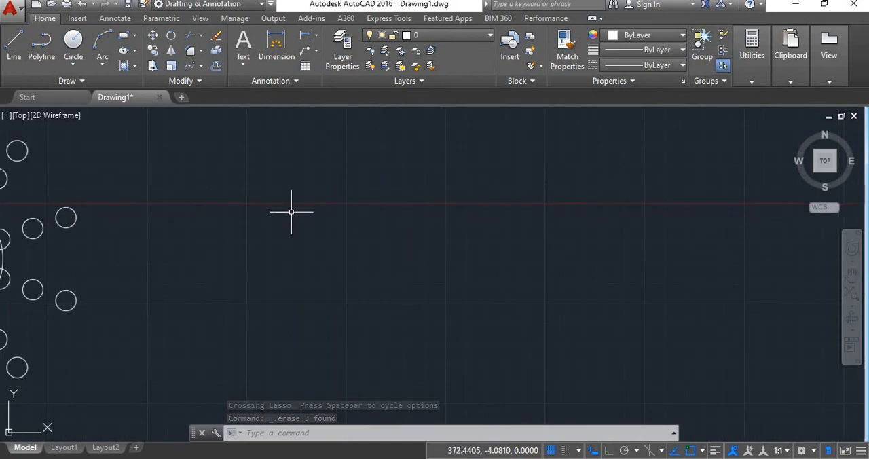
Step: Draw an open S-shaped spline through four fit points in the empty area beside the polar array
type("SPL")
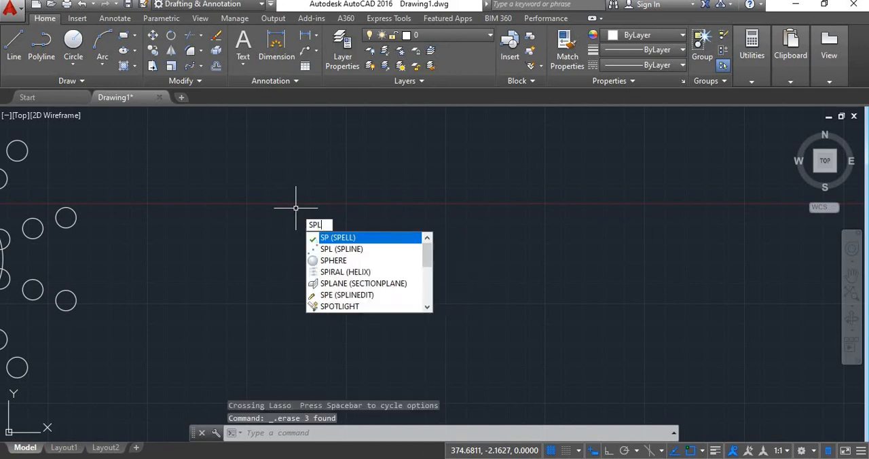
key("Return")
left_click(247, 323)
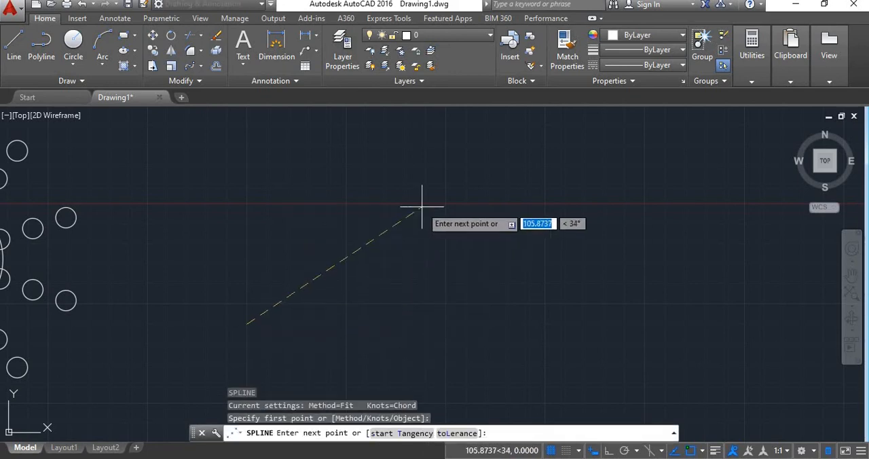
left_click(416, 245)
left_click(535, 279)
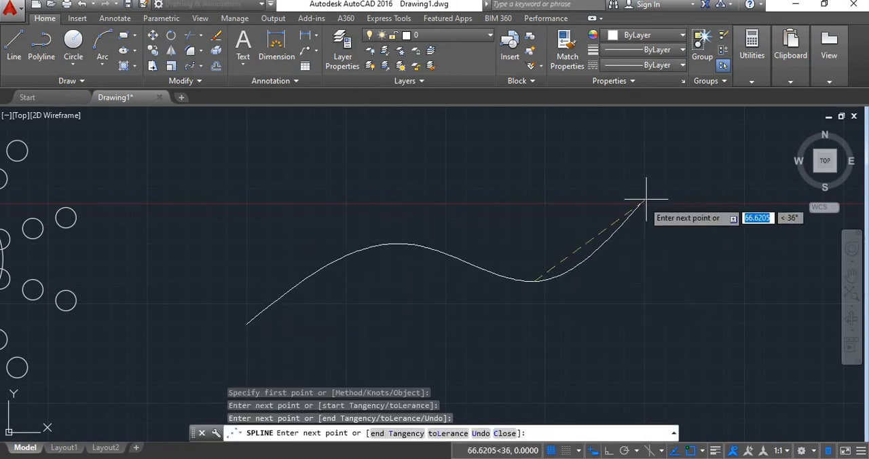
left_click(672, 171)
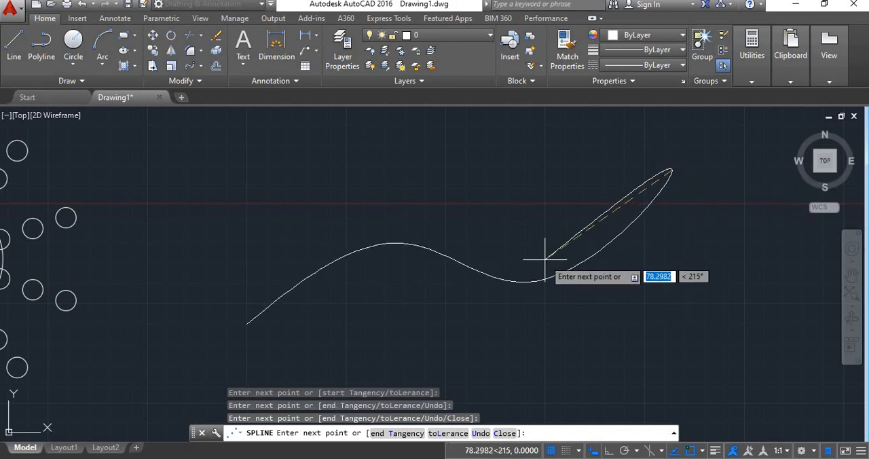
key("Return")
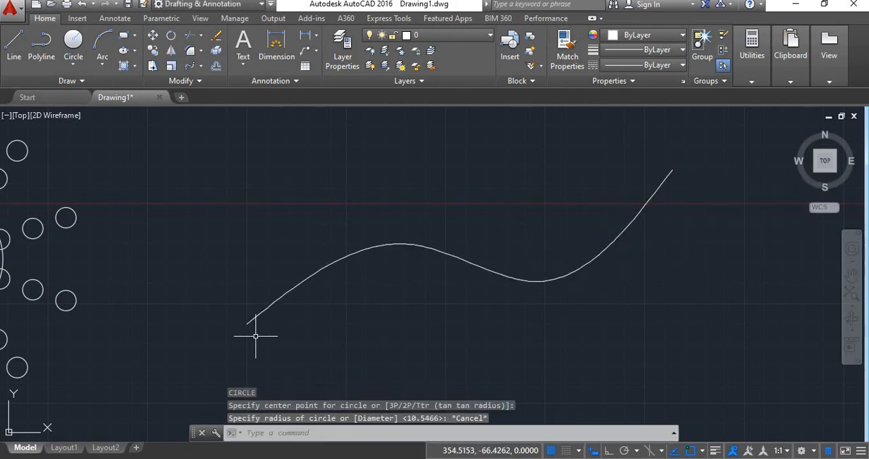
Step: Draw a small circle centred on the spline's lower starting endpoint
type("c")
key("Return")
left_click(247, 323)
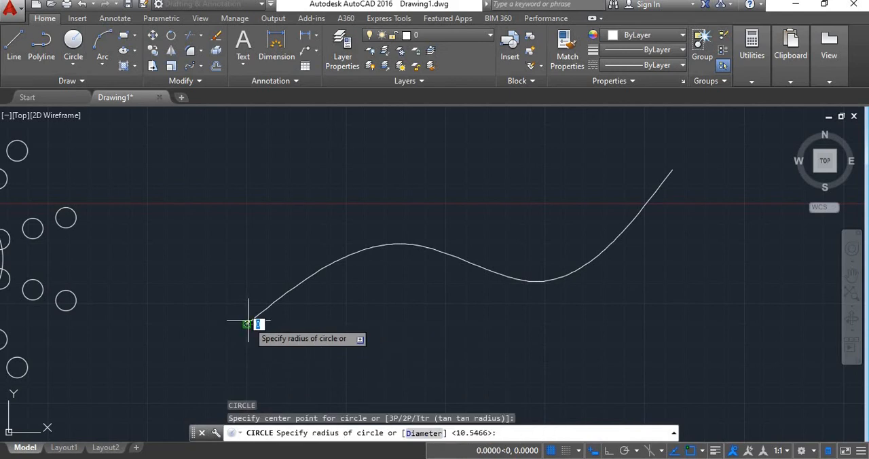
left_click(248, 306)
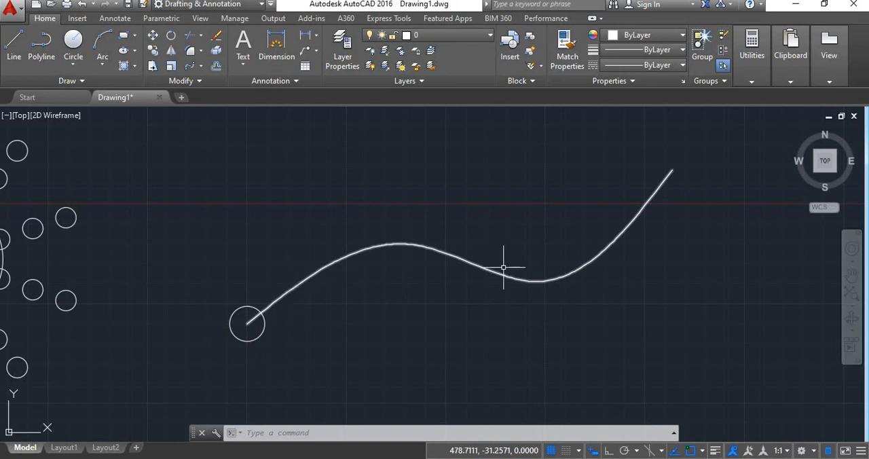
Step: Create a path array of the small circle along the spline, keeping the default spacing
left_click(200, 66)
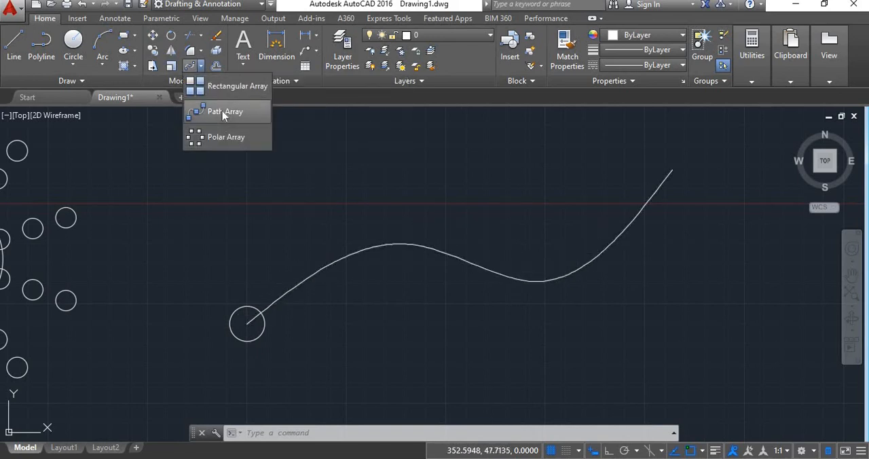
left_click(222, 111)
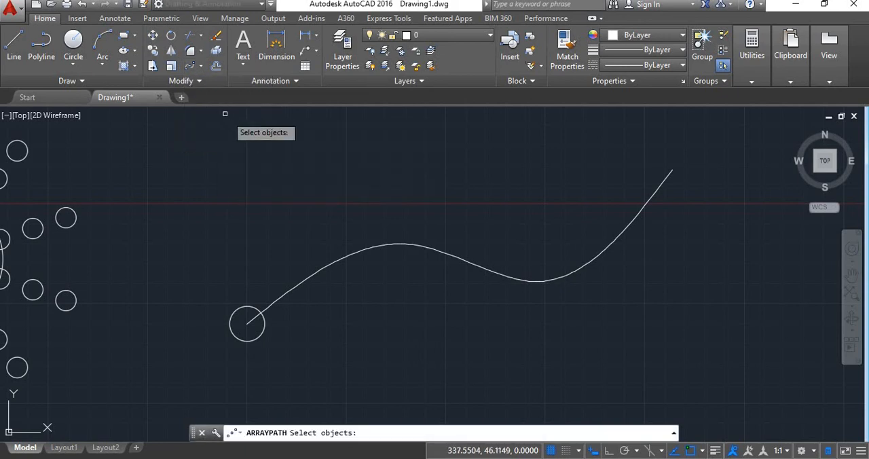
left_click(264, 327)
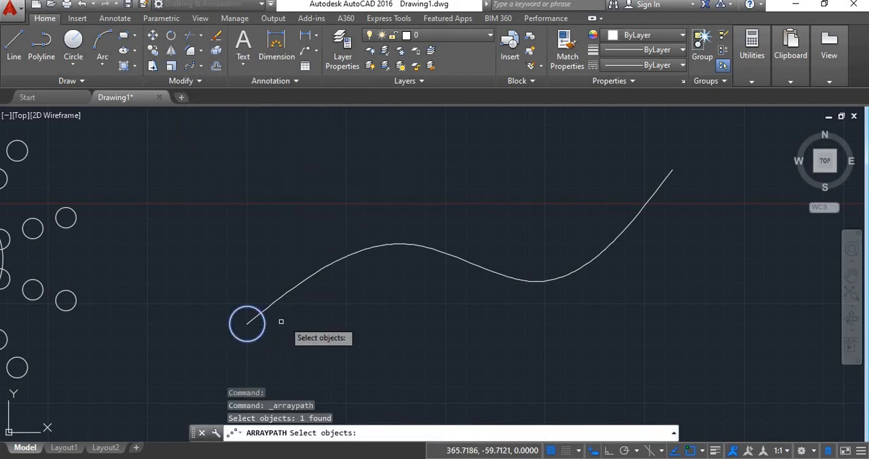
key("Return")
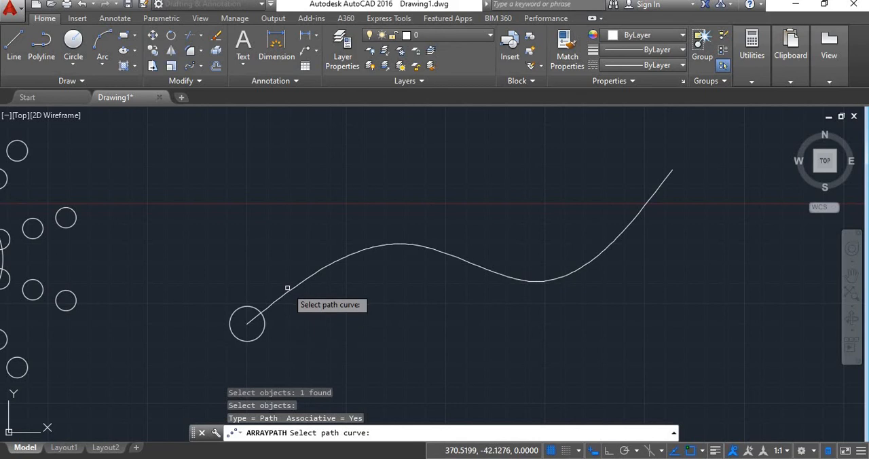
left_click(289, 291)
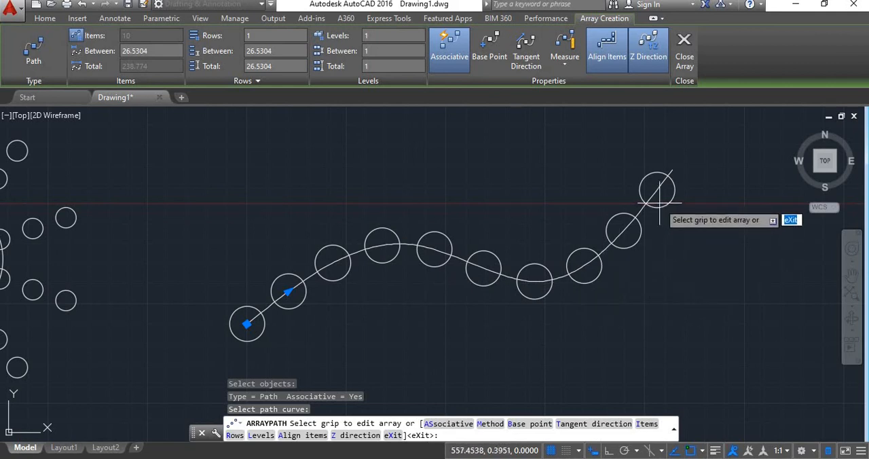
key("Return")
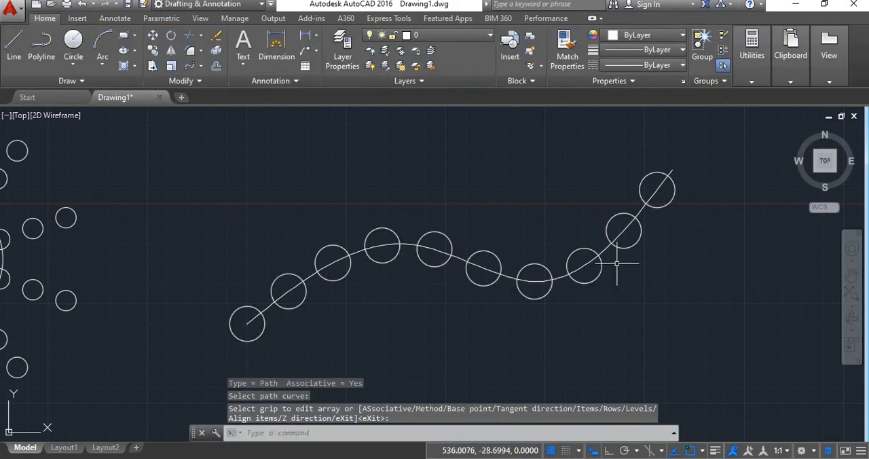
Step: Set the spacing between the circles of the path array to 25
left_click(582, 281)
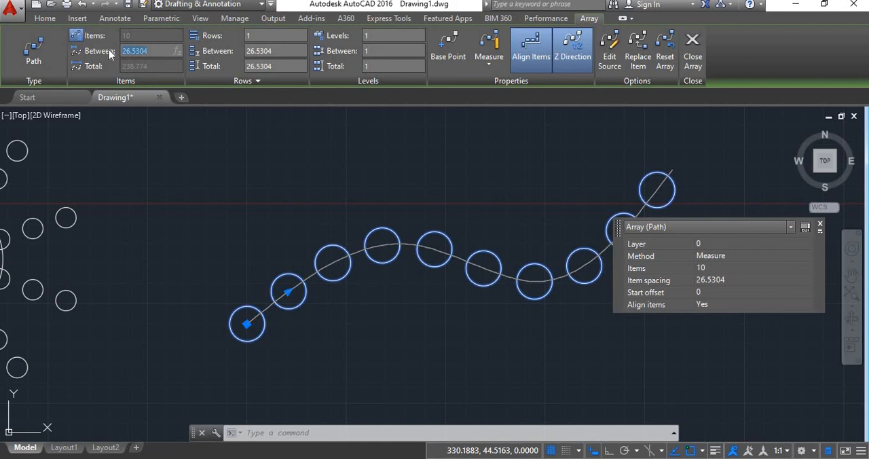
type("25")
key("Return")
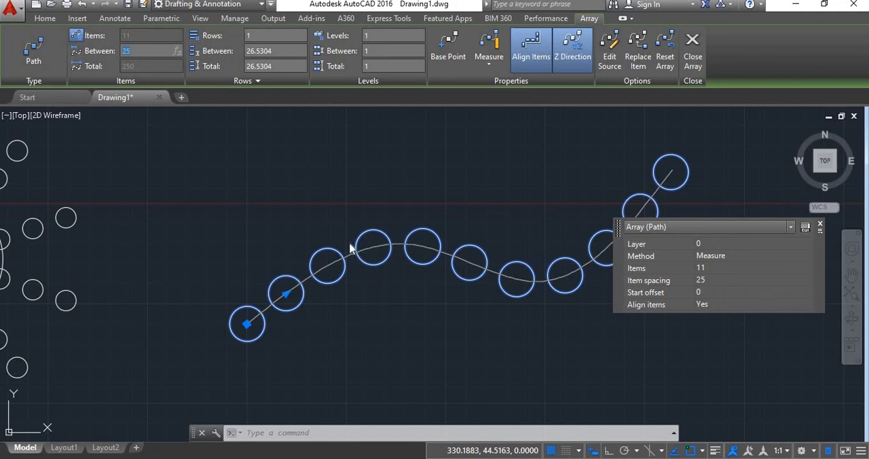
Step: Try three rows on the path array, and return it to a single row
left_click(255, 35)
key("Return")
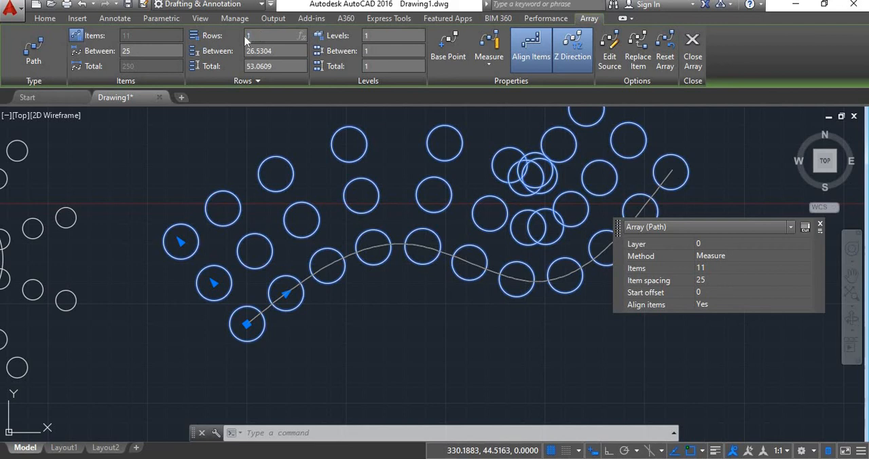
key("Return")
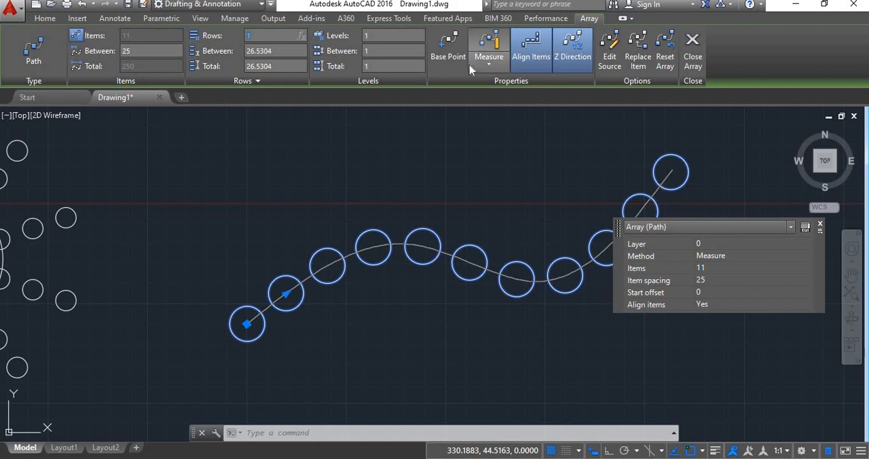
Step: Change the path array's distribution method from Measure to Divide so the circles spread evenly along the whole spline
left_click(494, 67)
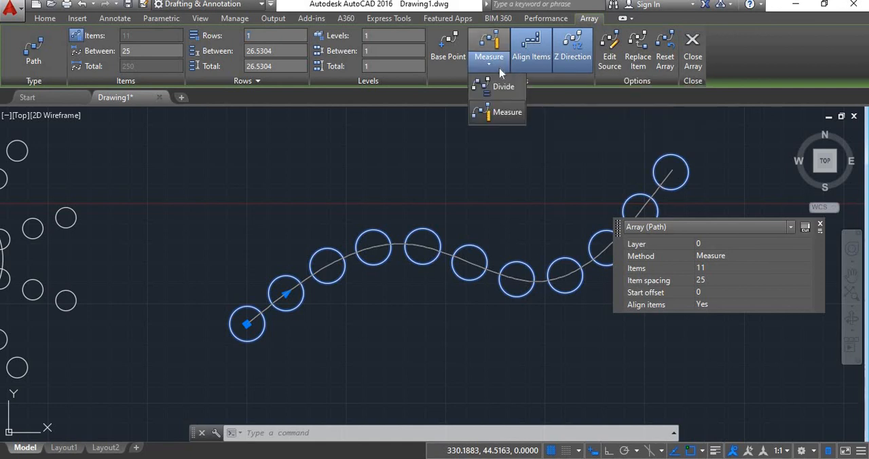
left_click(502, 88)
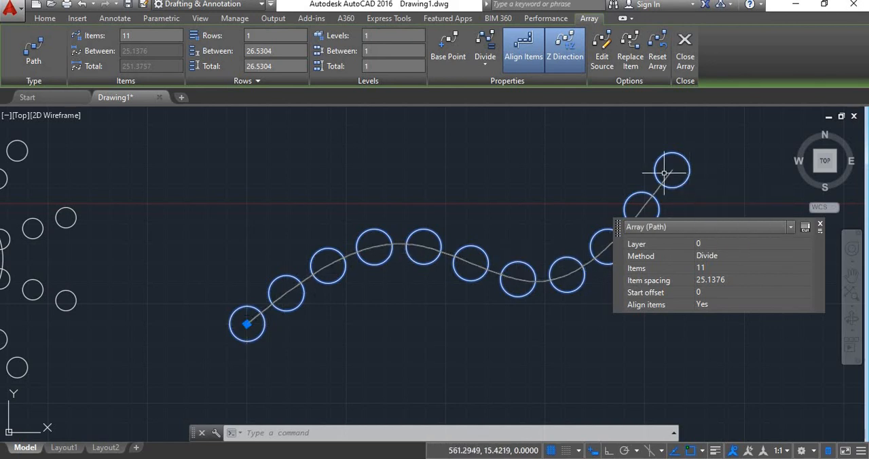
key("Escape")
left_click(481, 251)
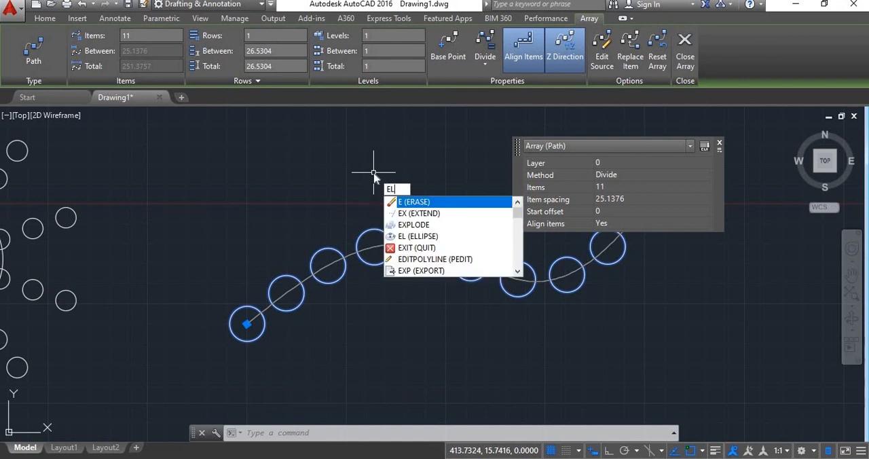
Step: Draw a small, narrow ellipse with a vertical major axis above the spline's left crest, with Ortho turned on
key("Return")
left_click(372, 171)
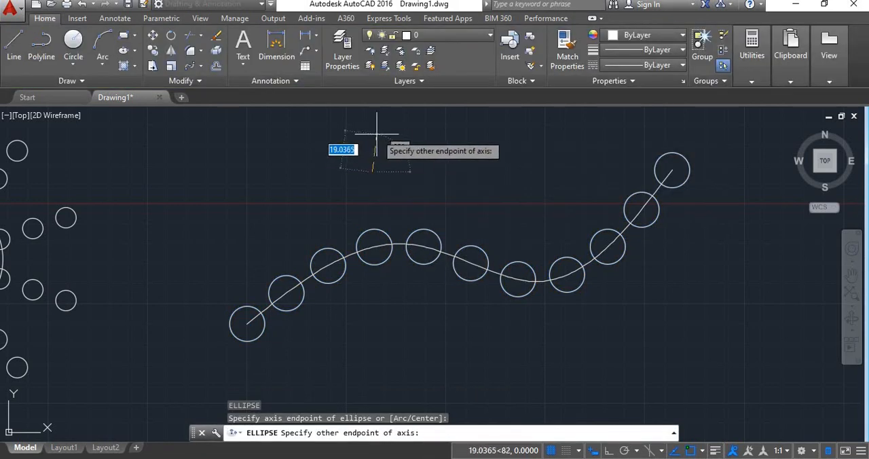
left_click(607, 452)
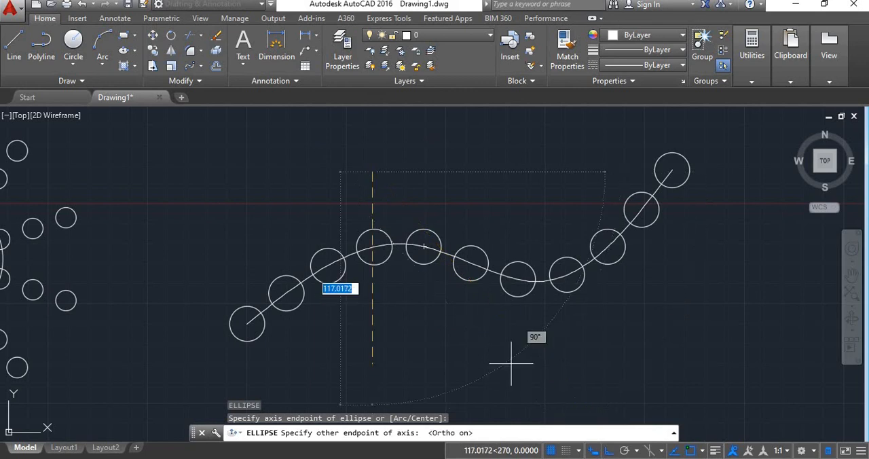
left_click(373, 138)
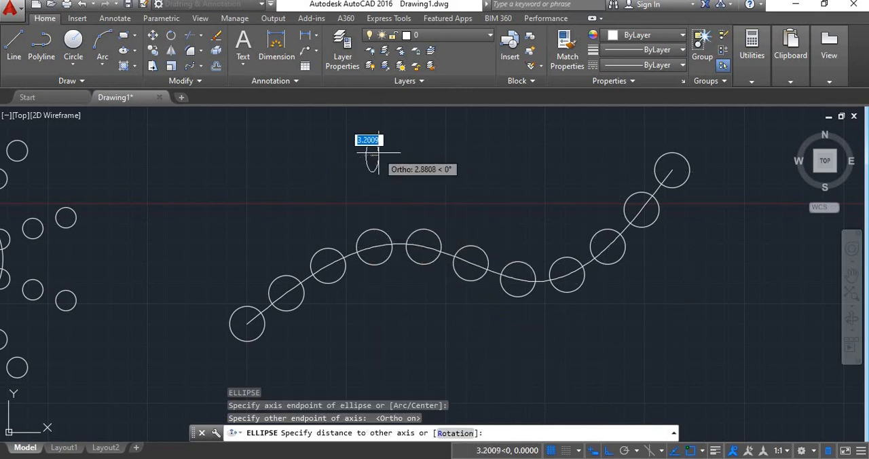
left_click(379, 152)
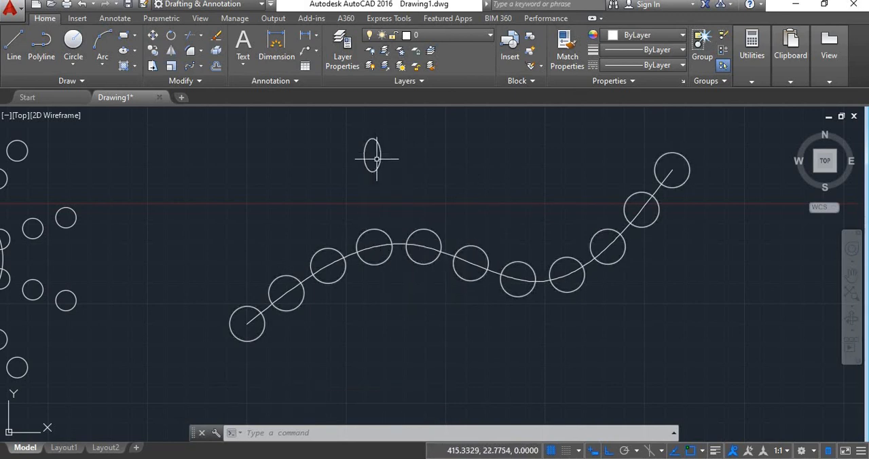
Step: Start replacing items in the path array, using the small ellipse as the replacement object and its centre as the base point
left_click(427, 234)
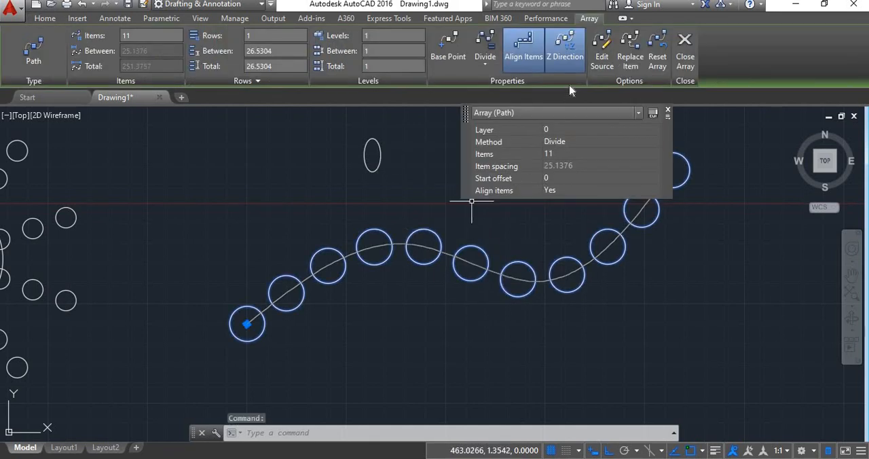
left_click(630, 62)
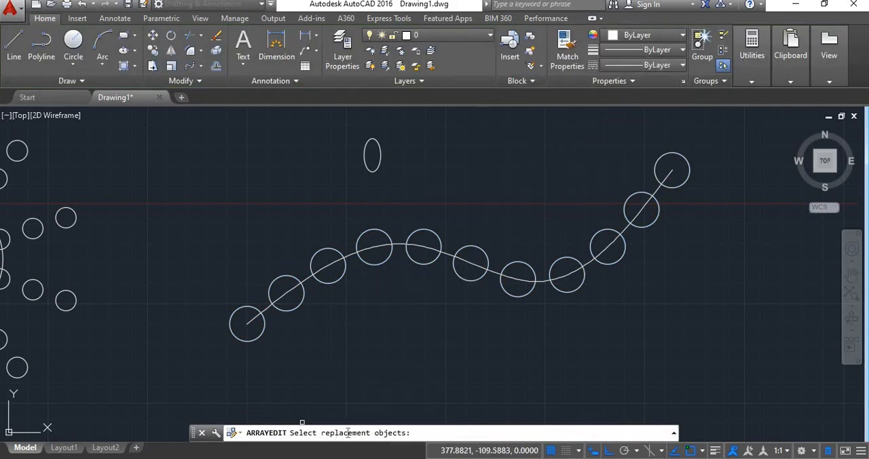
left_click(381, 159)
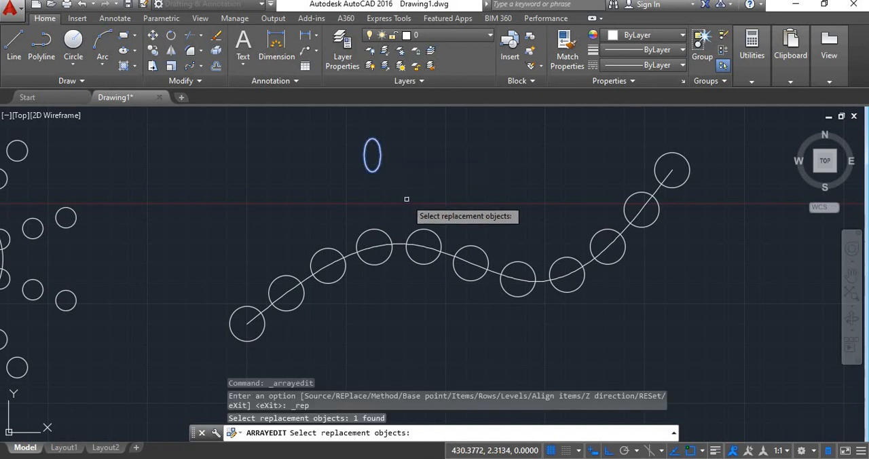
key("Return")
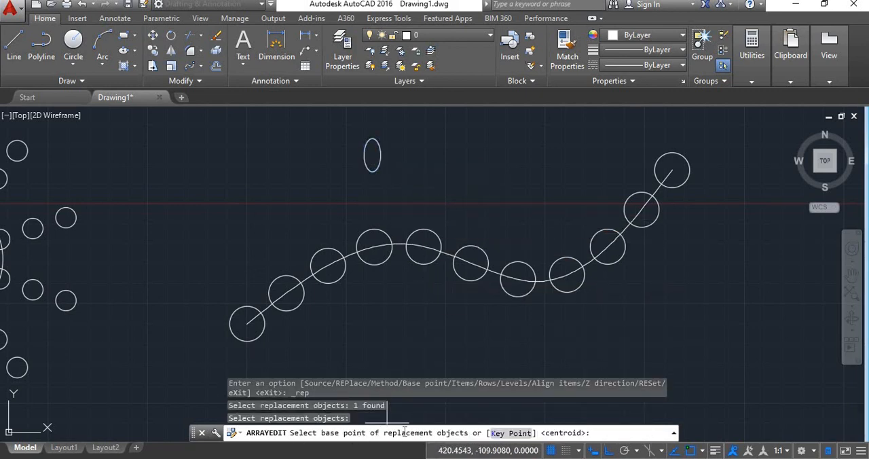
left_click(372, 155)
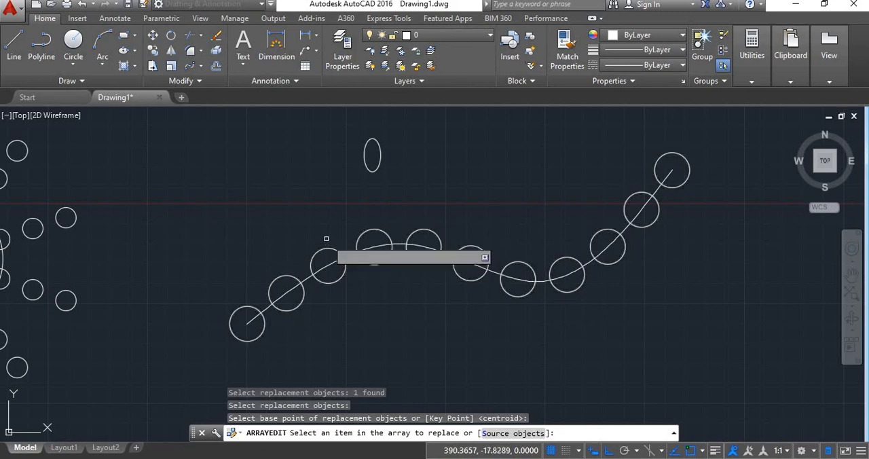
Step: Replace the first, fourth, seventh and last circles of the path array with the ellipse, and finish editing the array
left_click(250, 307)
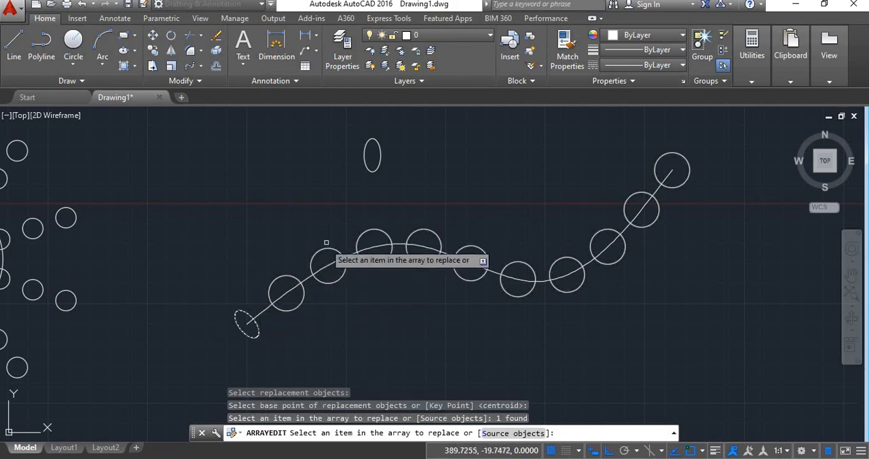
left_click(366, 231)
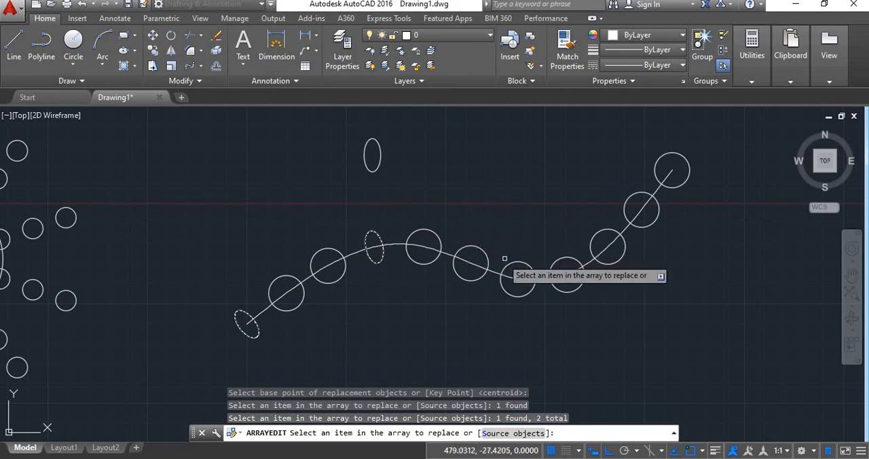
left_click(513, 262)
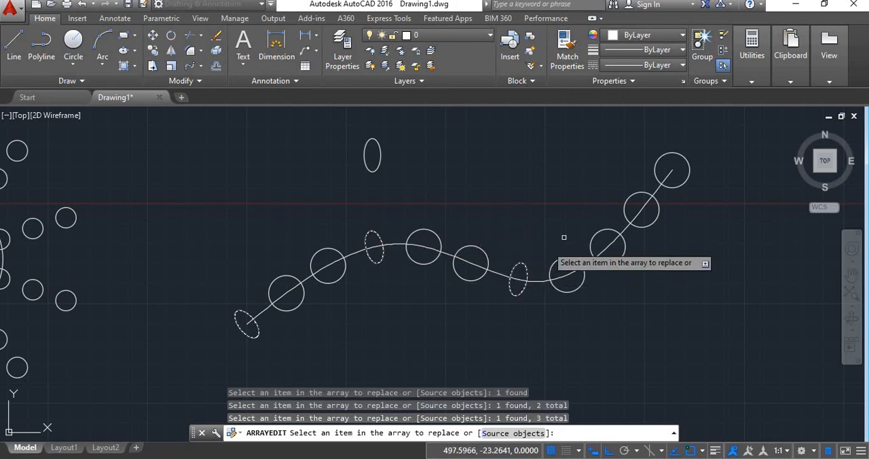
left_click(656, 170)
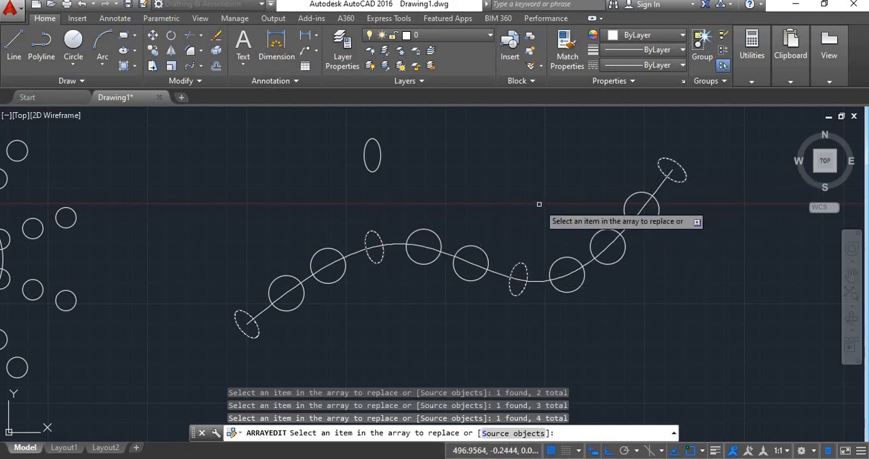
key("Return")
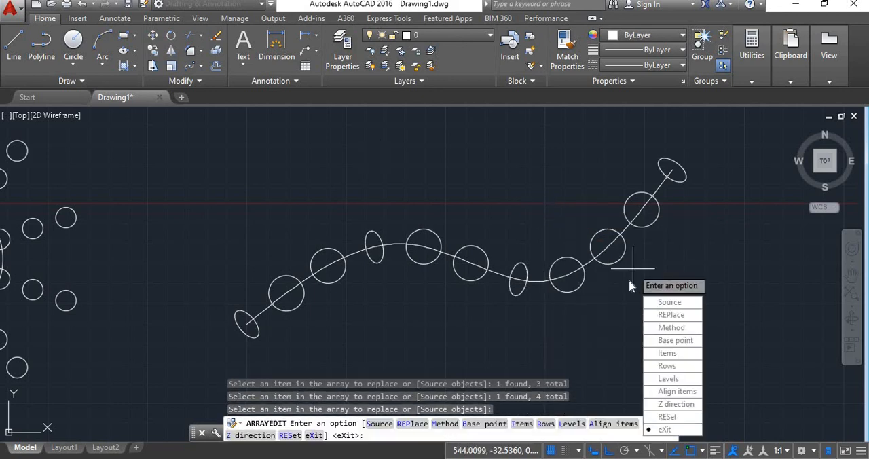
key("Return")
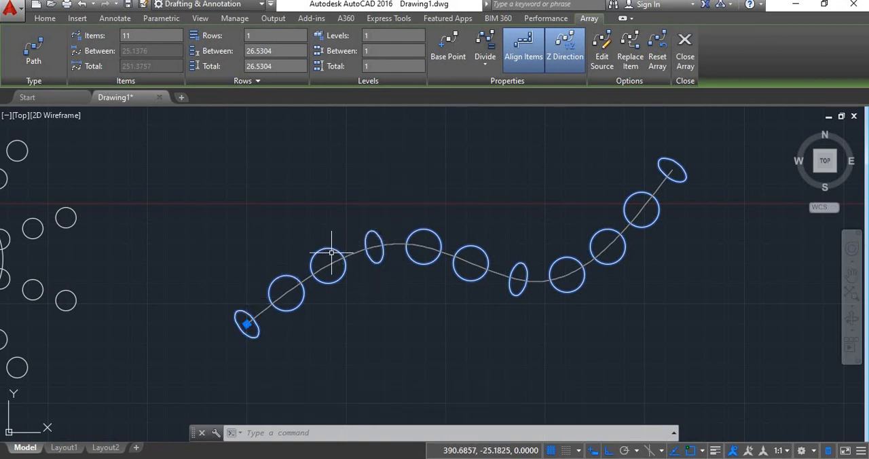
key("Escape")
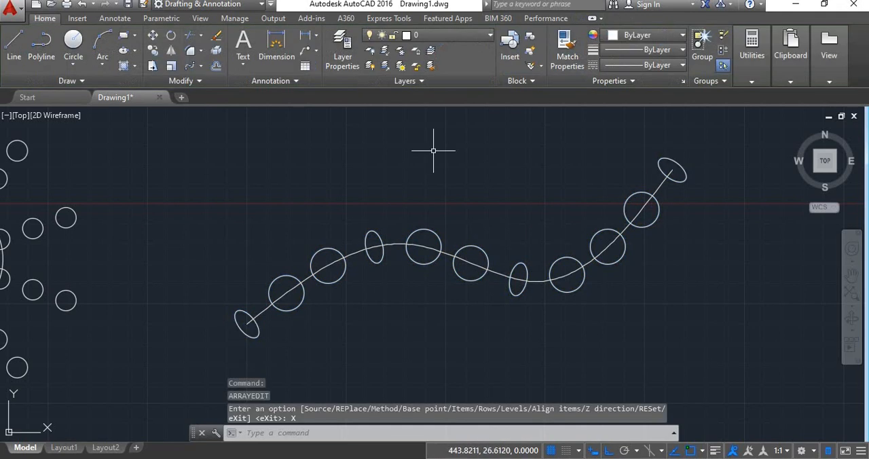